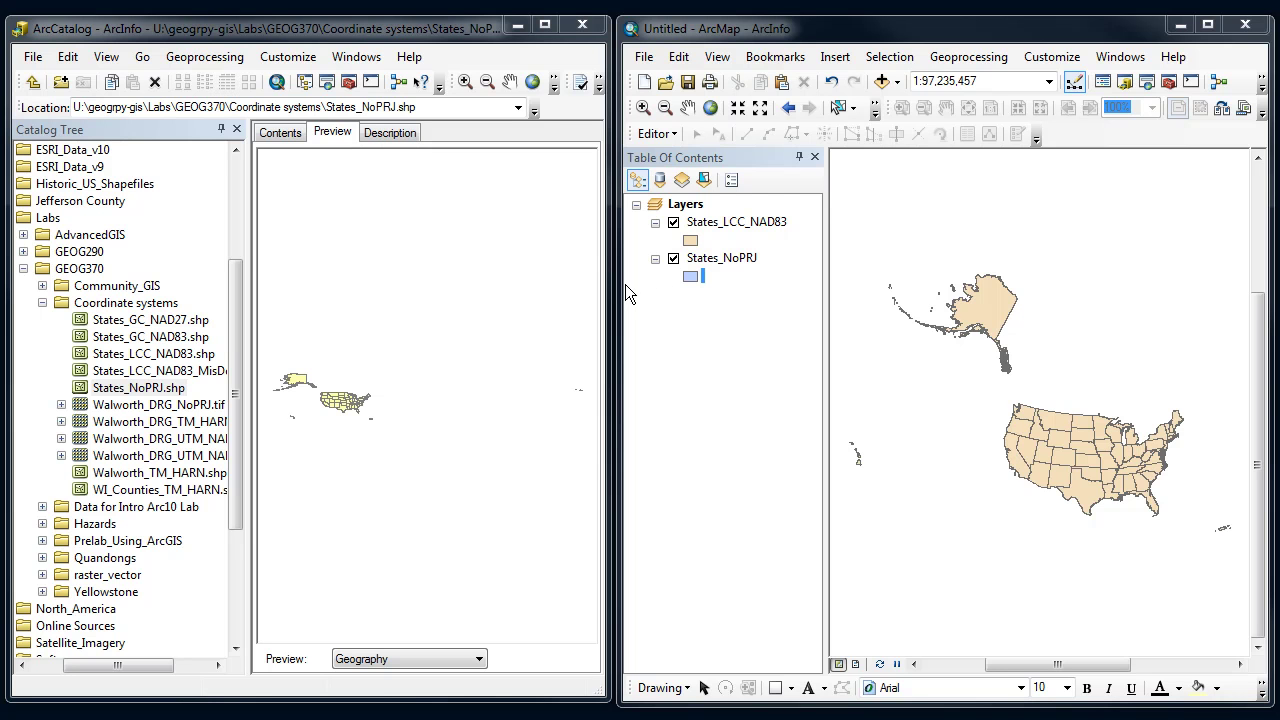
Toggle States_LCC_NAD83 on and off in ArcMap to compare it with States_NoPRJ
{"action": "left_click", "coordinate": [738, 260]}
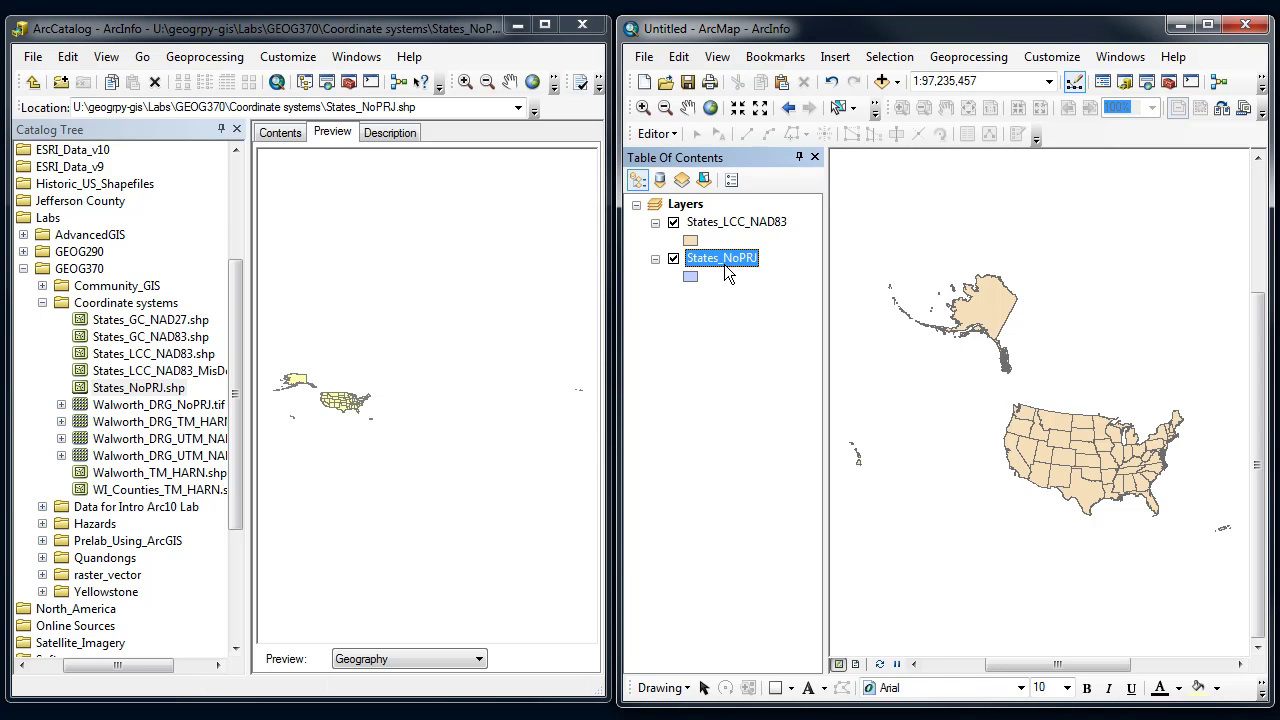
{"action": "left_click", "coordinate": [674, 223]}
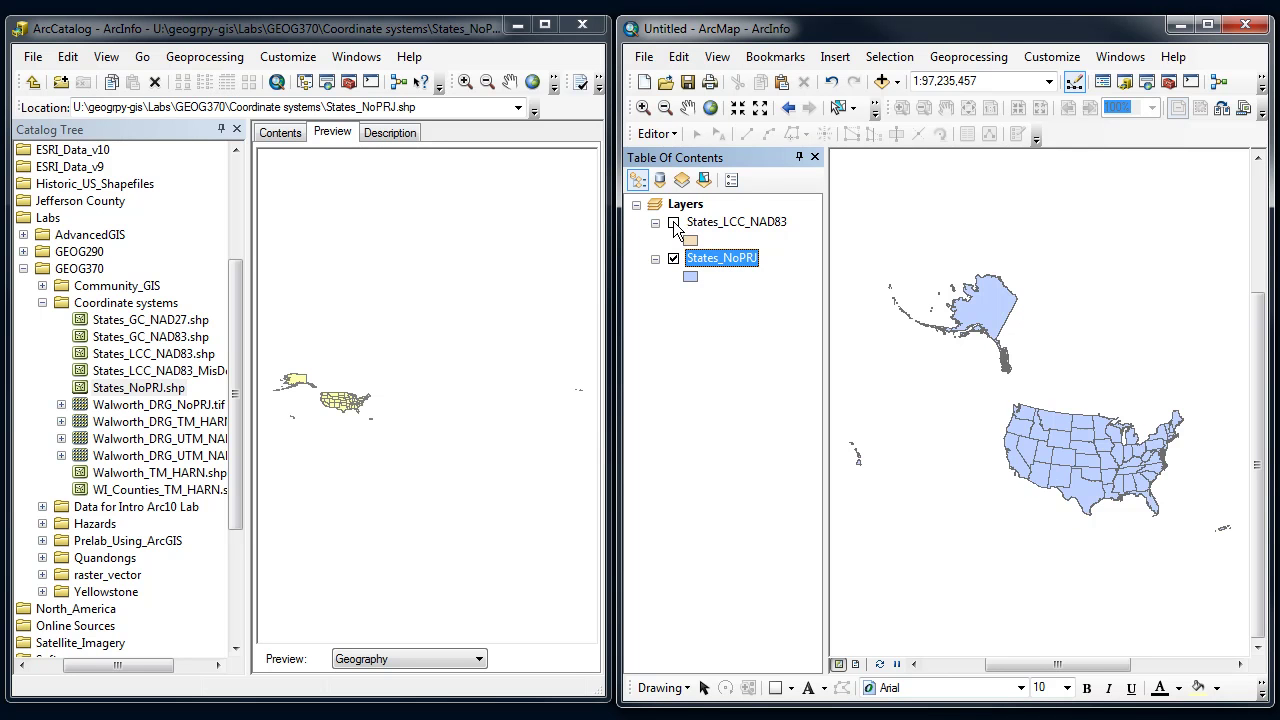
{"action": "left_click", "coordinate": [674, 223]}
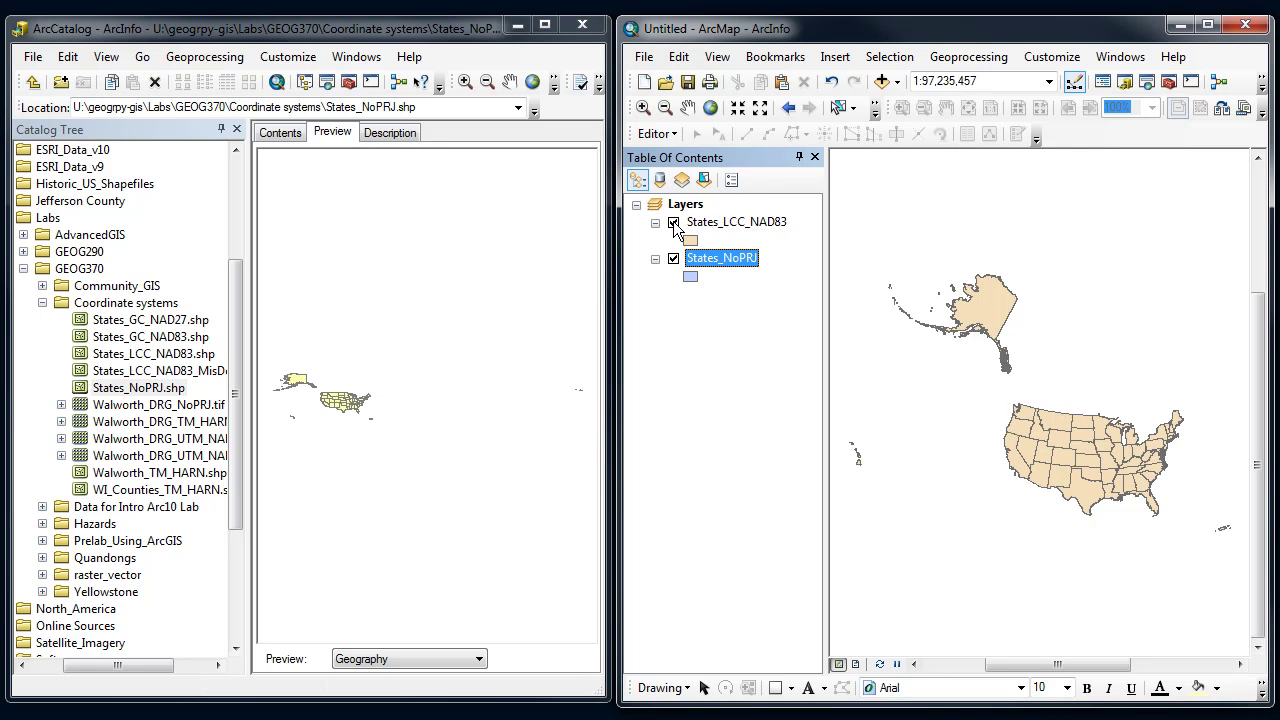
{"action": "left_click", "coordinate": [674, 223]}
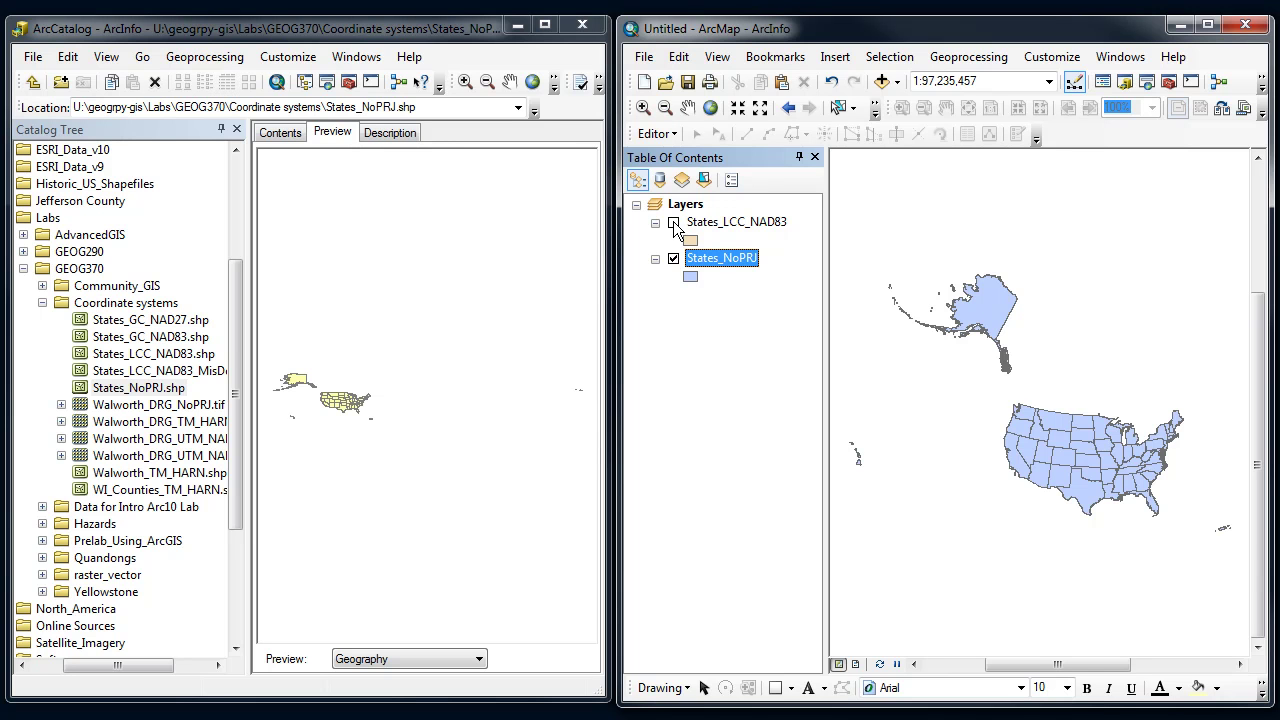
{"action": "left_click", "coordinate": [674, 223]}
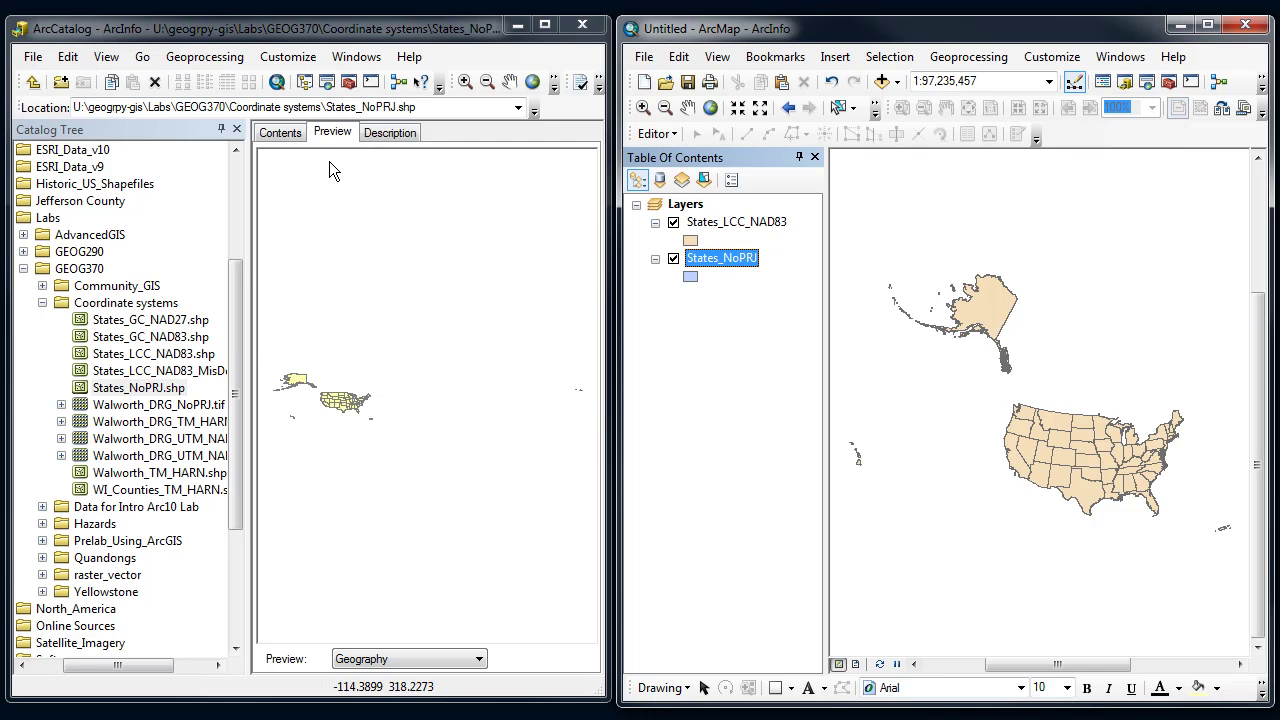
Check States_NoPRJ's coordinate system in its properties and compare its preview with States_LCC_NAD83
{"action": "left_click", "coordinate": [128, 390]}
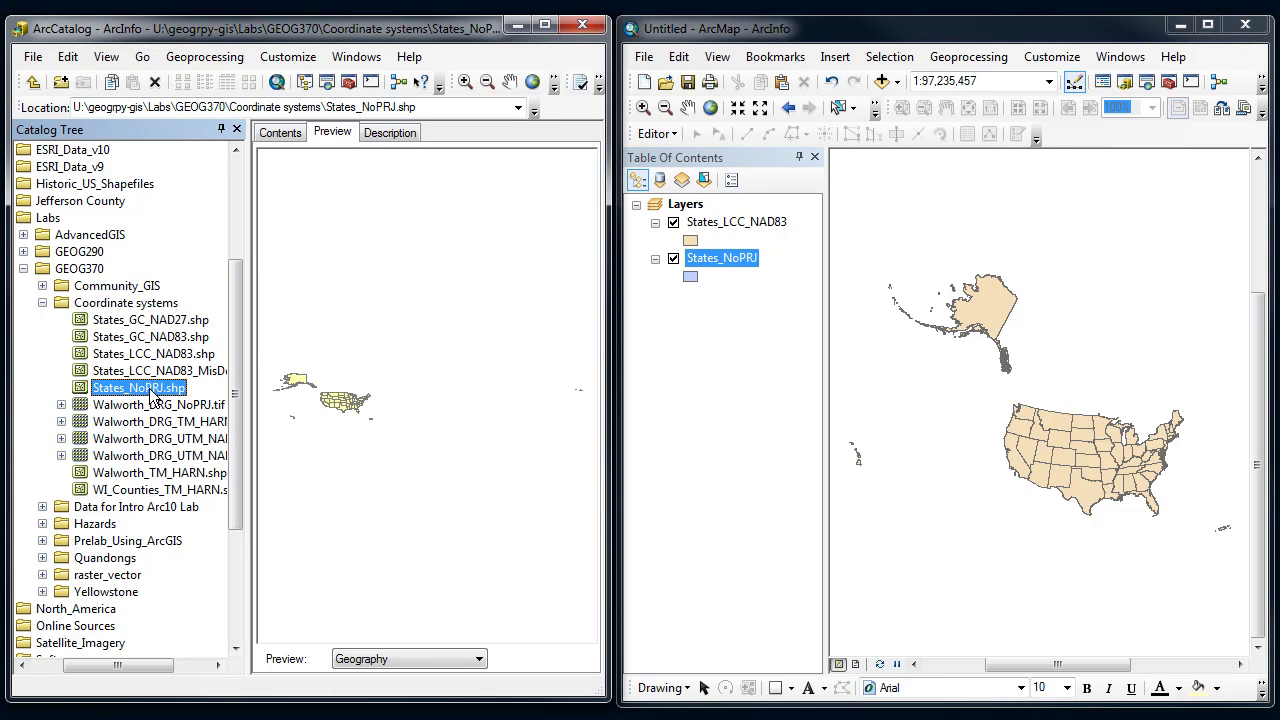
{"action": "right_click", "coordinate": [149, 390]}
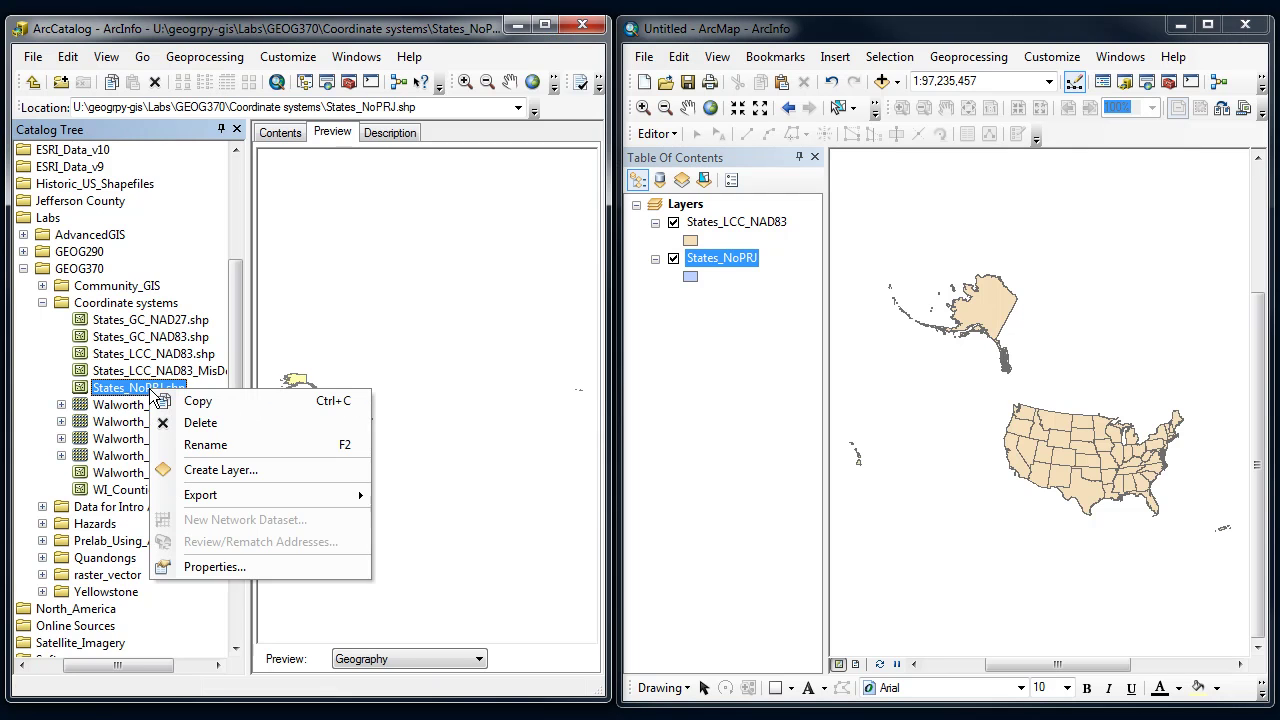
{"action": "left_click", "coordinate": [208, 565]}
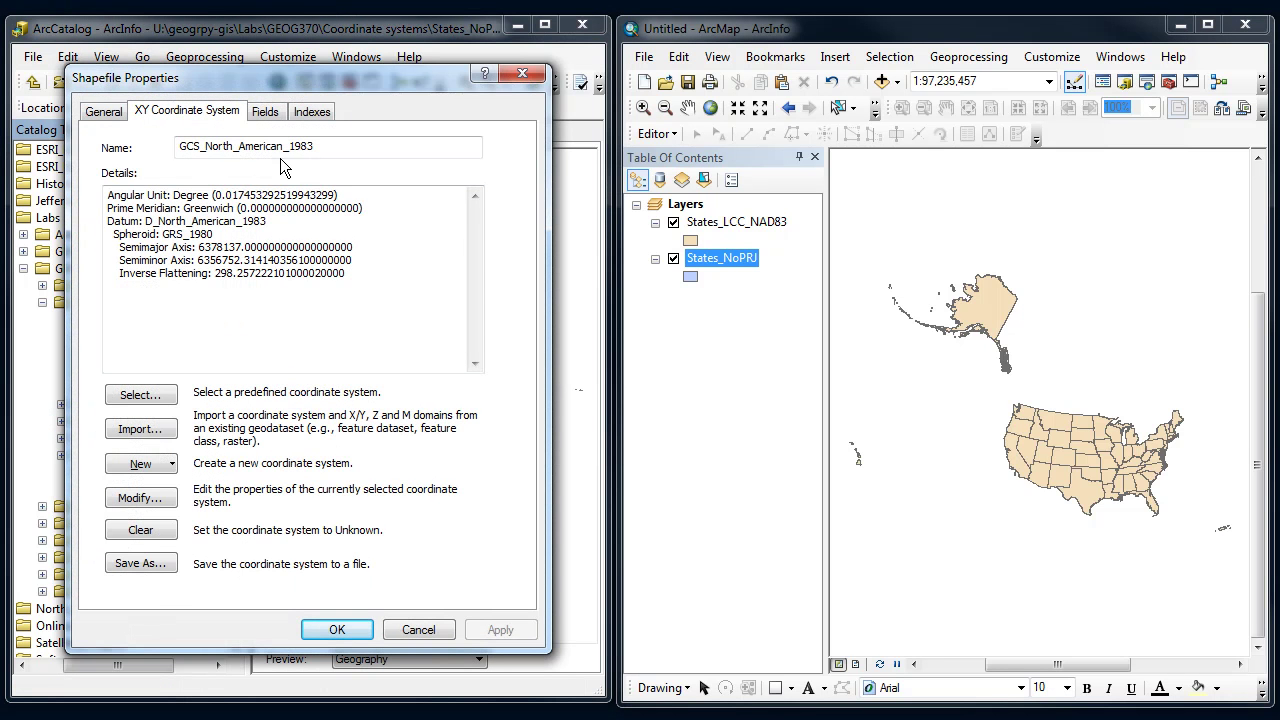
{"action": "left_click_drag", "start_coordinate": [316, 147], "coordinate": [172, 150]}
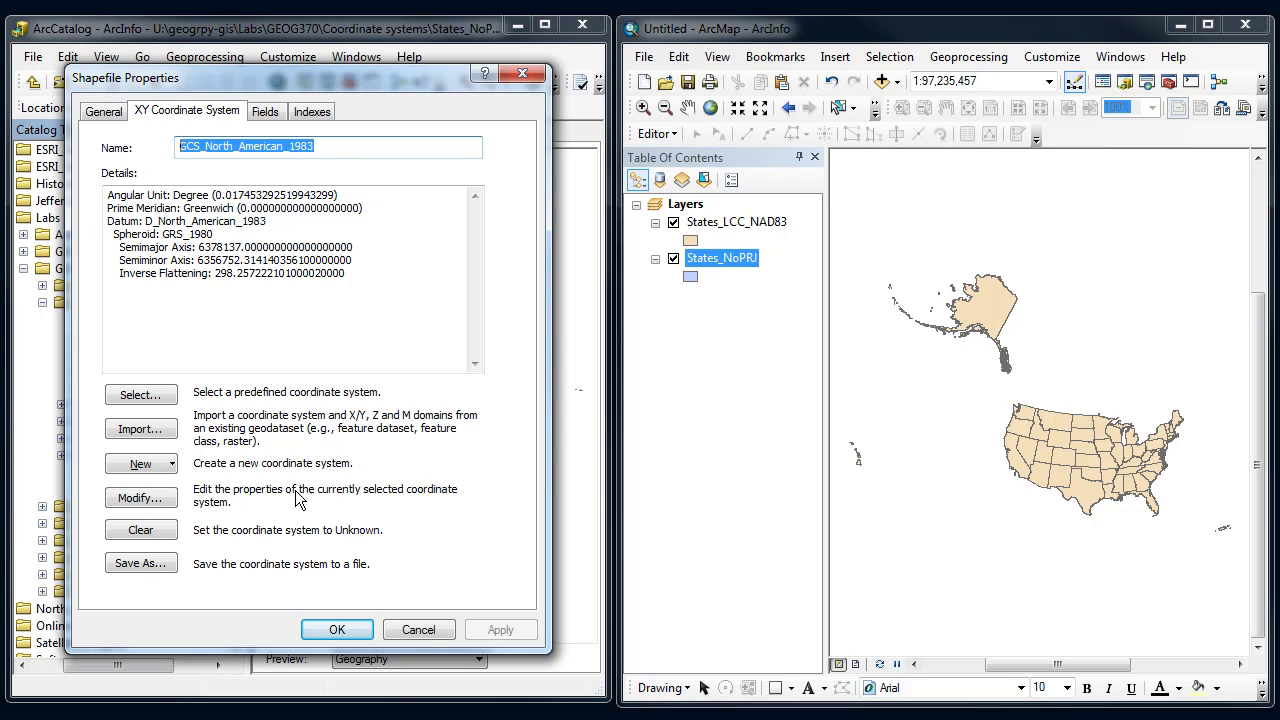
{"action": "left_click", "coordinate": [412, 630]}
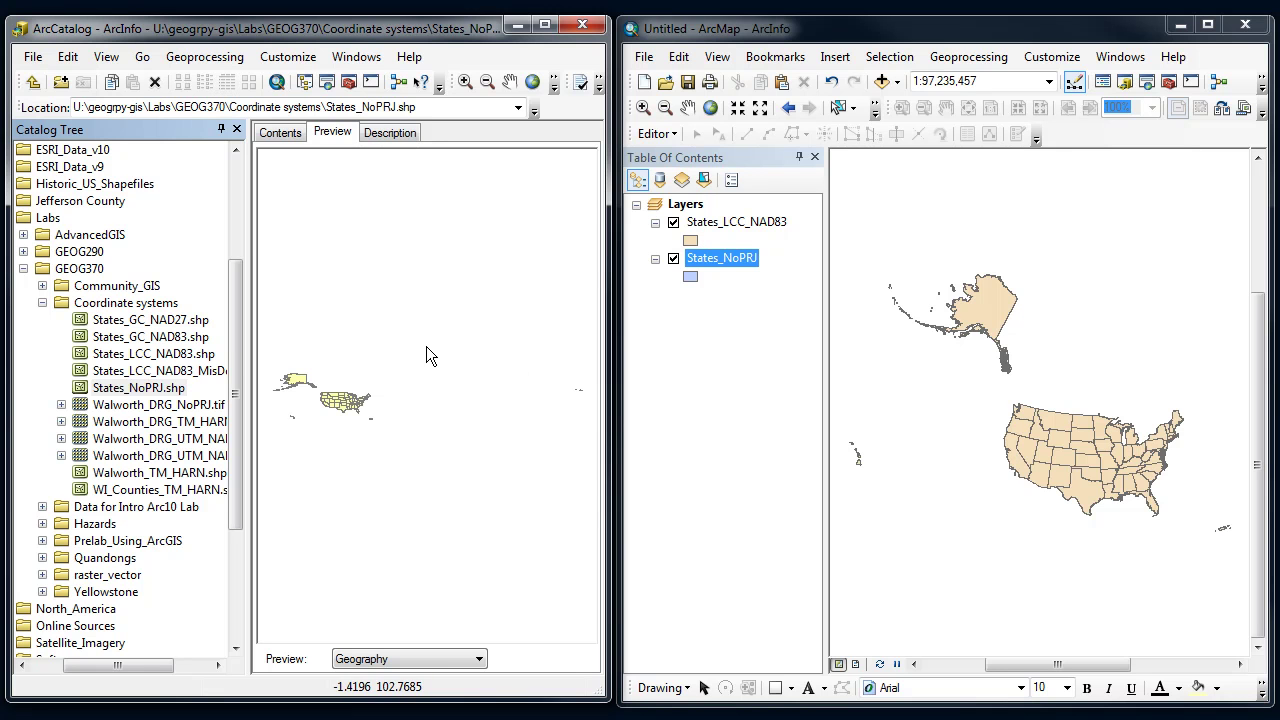
{"action": "left_click", "coordinate": [153, 393]}
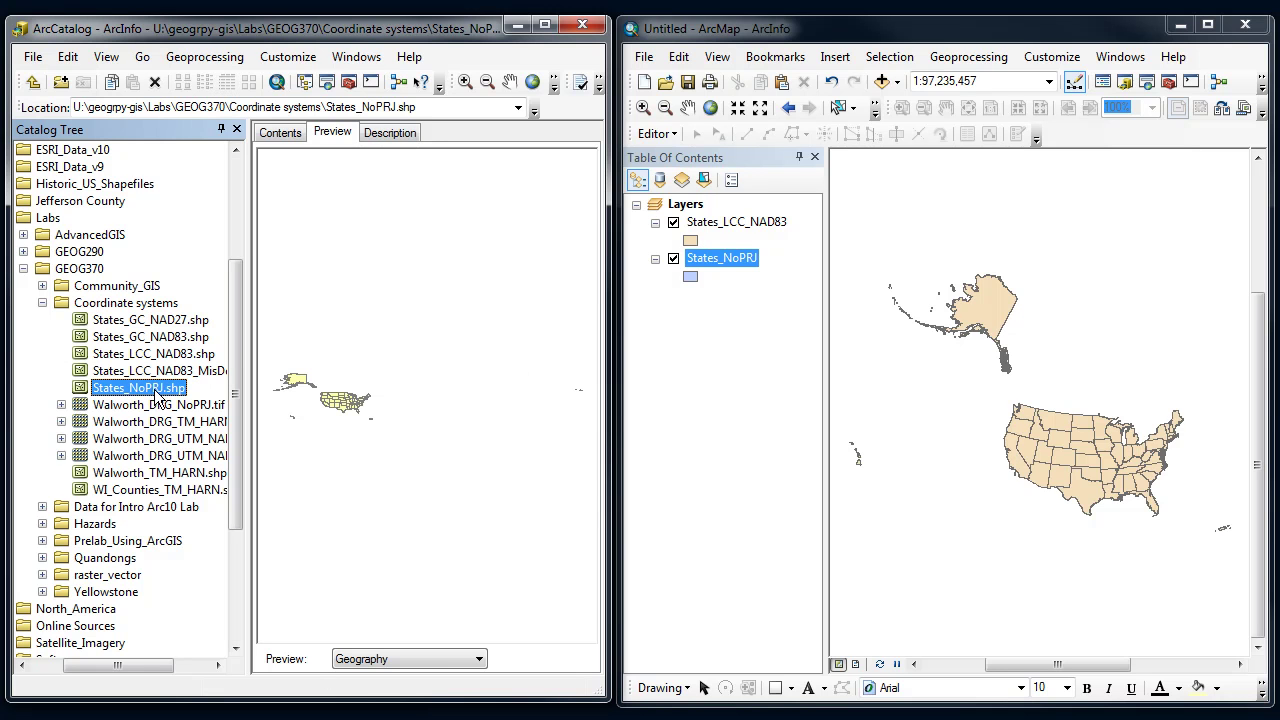
{"action": "left_click", "coordinate": [166, 356]}
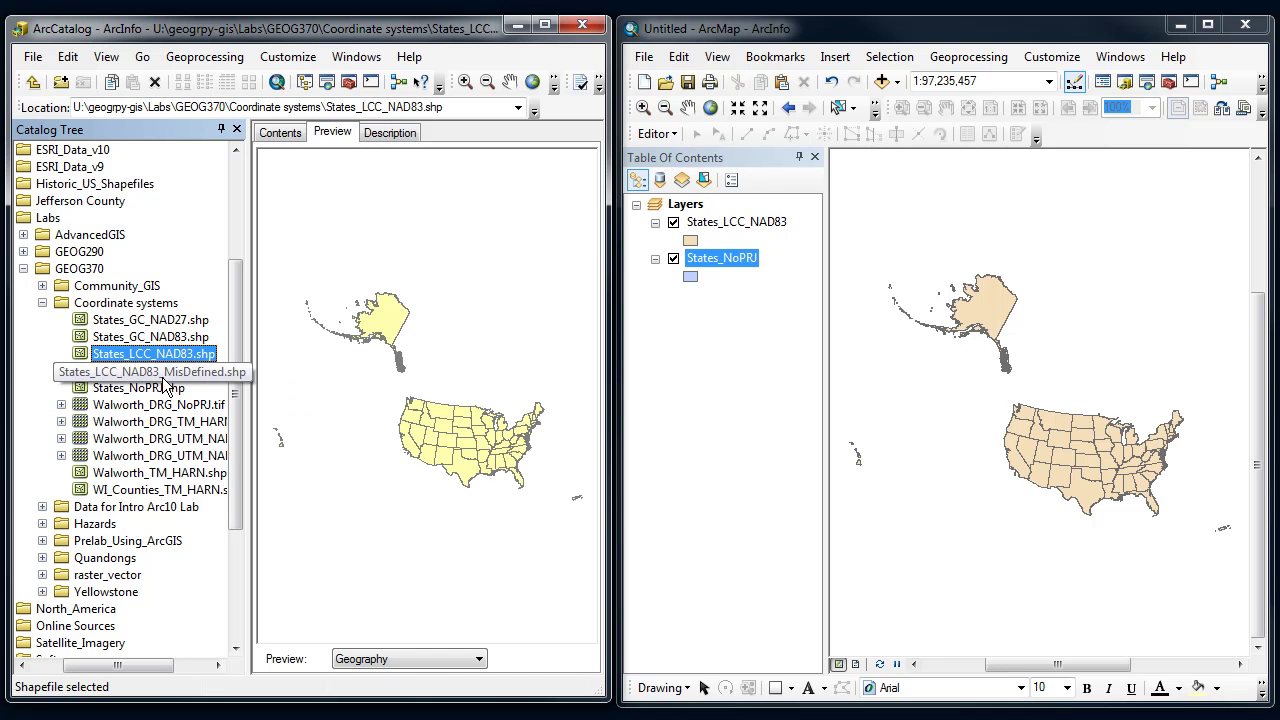
{"action": "left_click", "coordinate": [155, 388]}
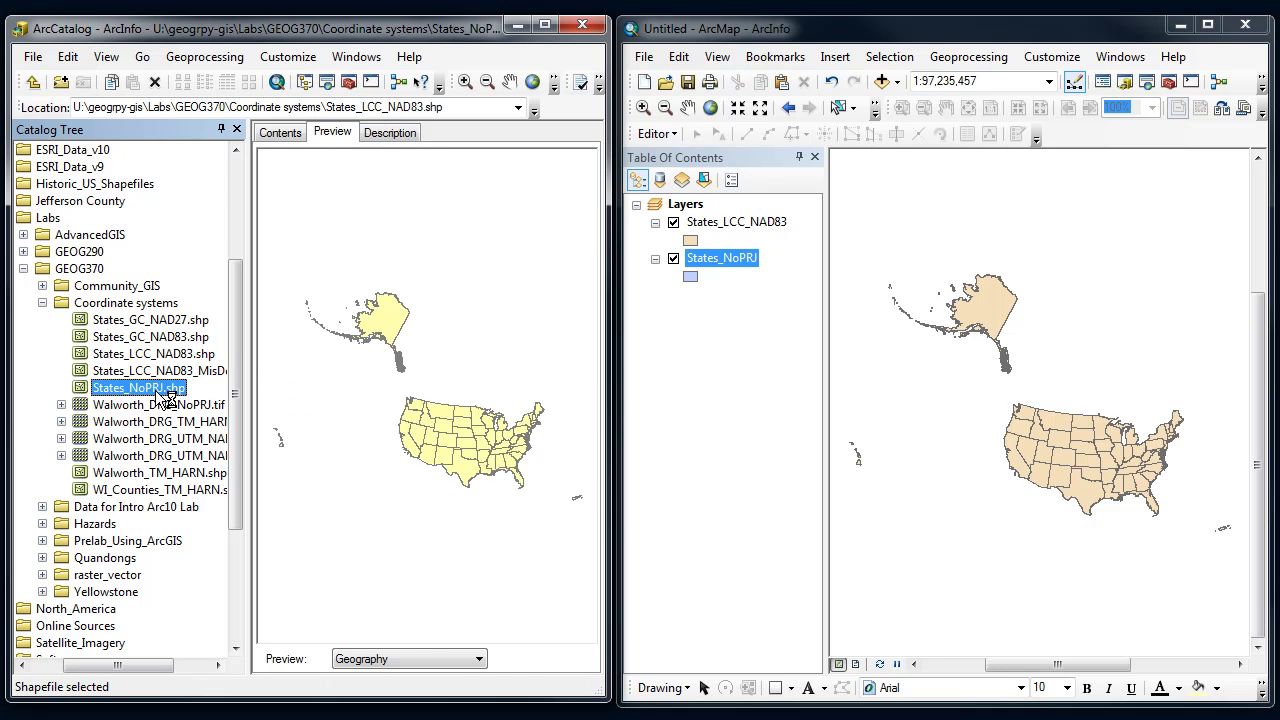
Search the tools for 'project' and open the Project (Data Management) tool
{"action": "left_click", "coordinate": [328, 86]}
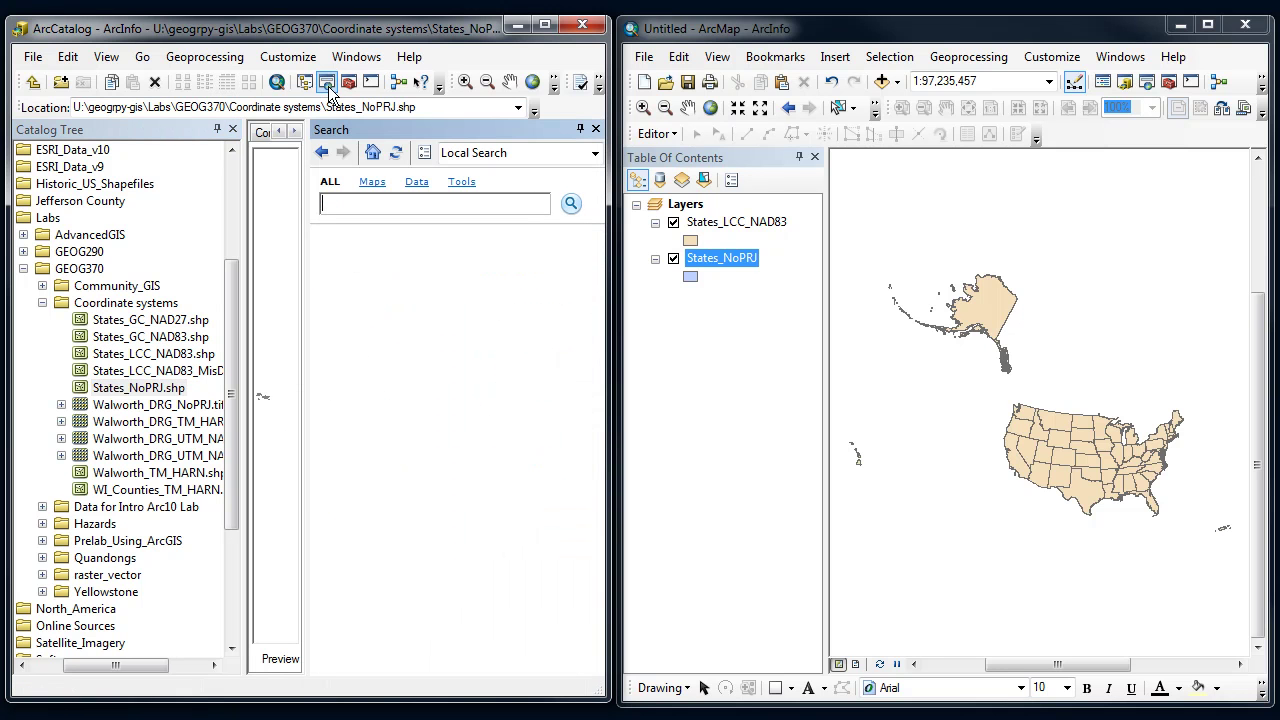
{"action": "left_click", "coordinate": [463, 183]}
{"action": "type", "text": "project"}
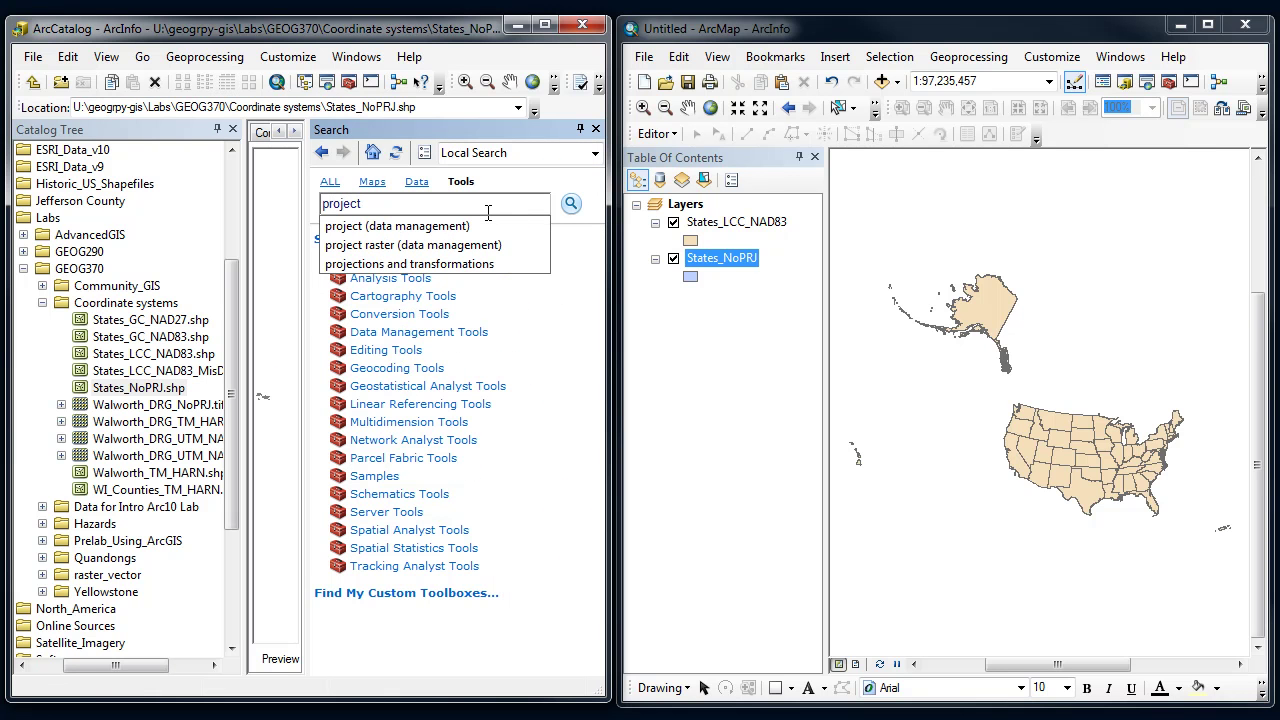
{"action": "left_click", "coordinate": [456, 226]}
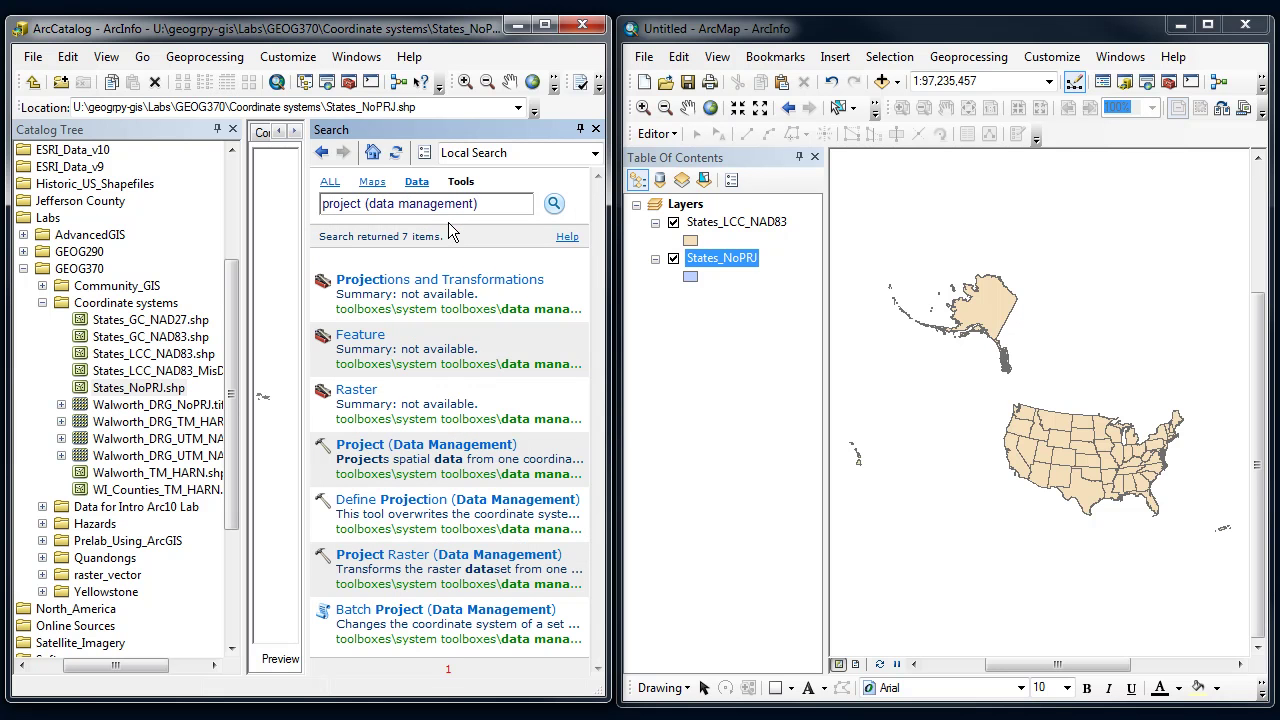
{"action": "mouse_move", "coordinate": [400, 555]}
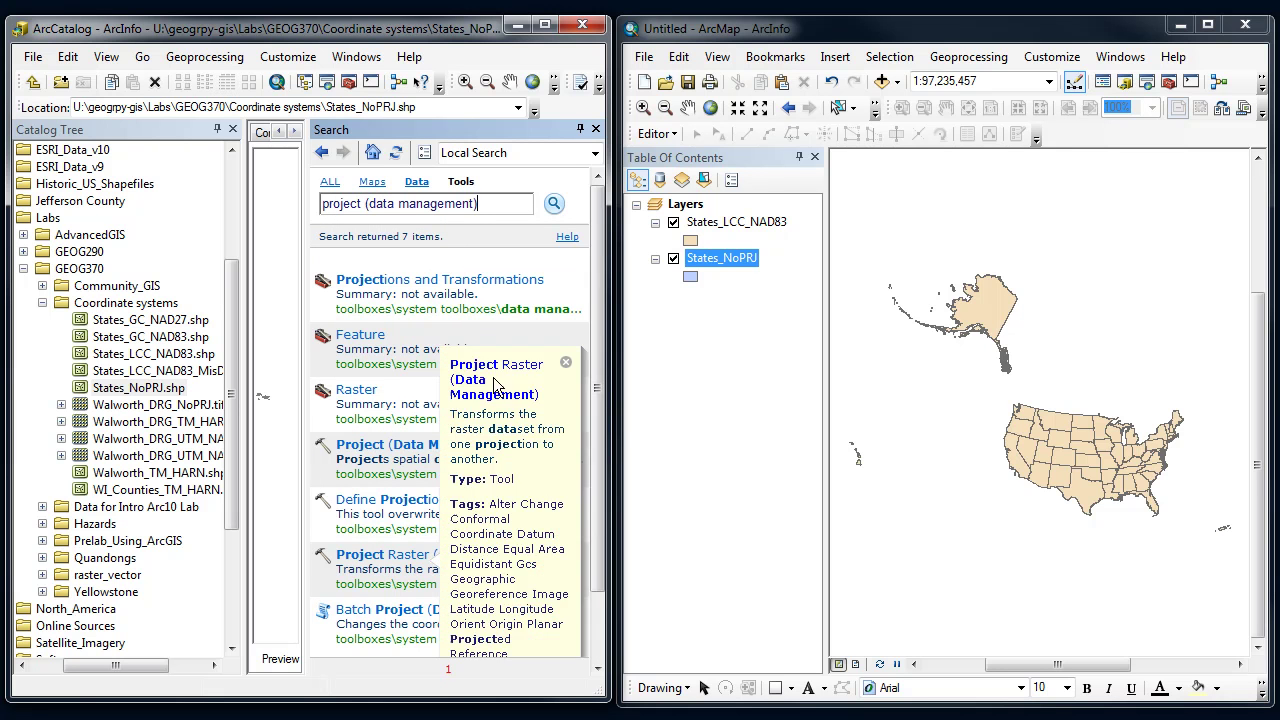
{"action": "mouse_move", "coordinate": [398, 450]}
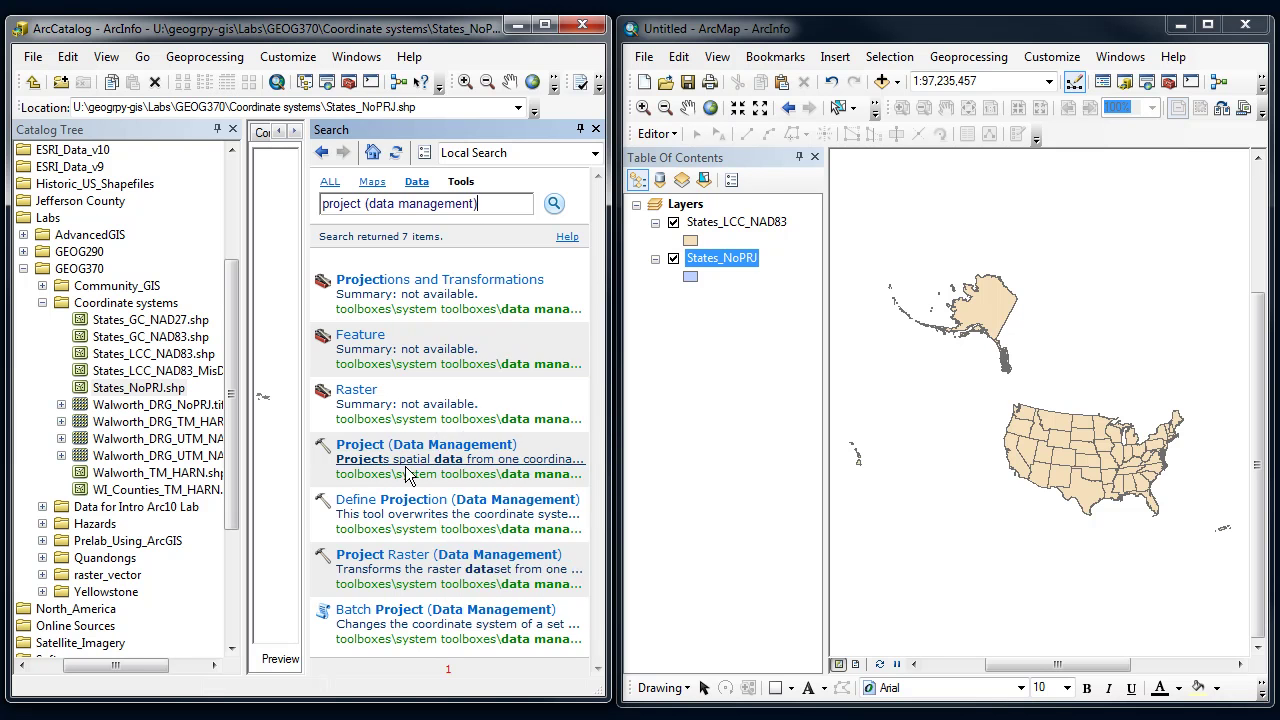
{"action": "mouse_move", "coordinate": [405, 510]}
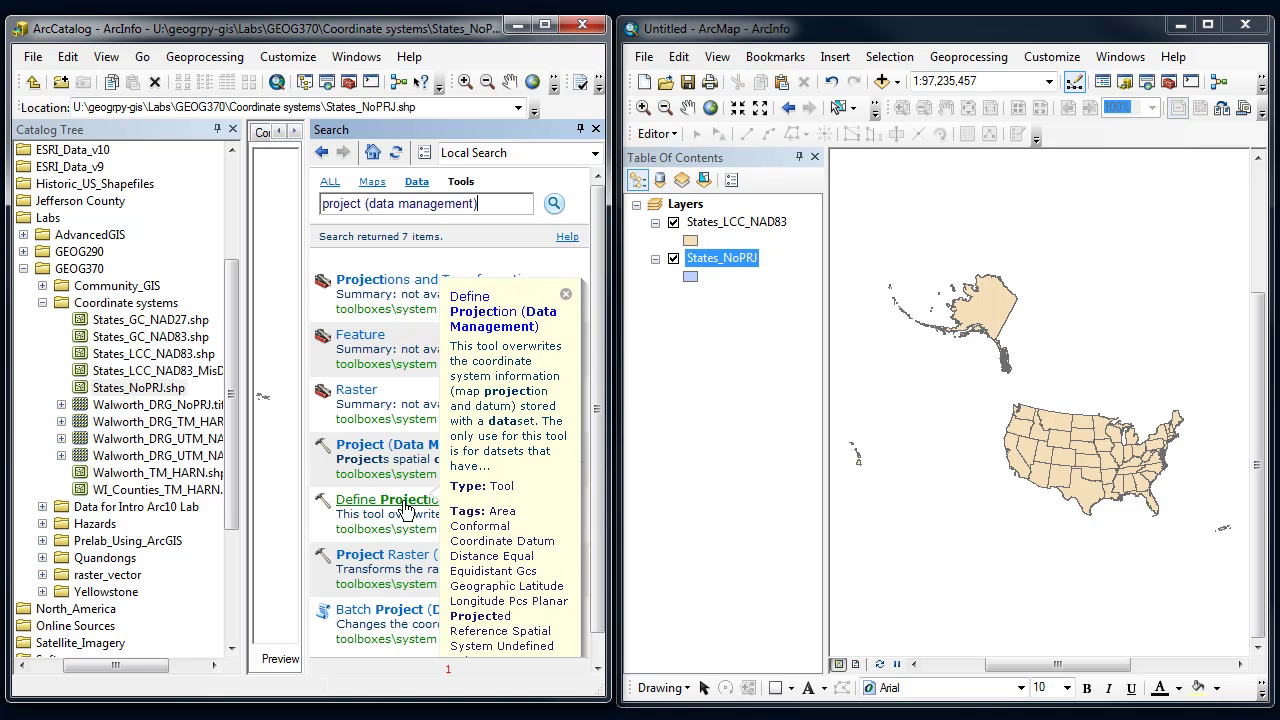
{"action": "double_click", "coordinate": [380, 450]}
Enlarge the Project dialog and read the help for the input, output and coordinate system fields
{"action": "left_click_drag", "start_coordinate": [947, 225], "coordinate": [587, 138]}
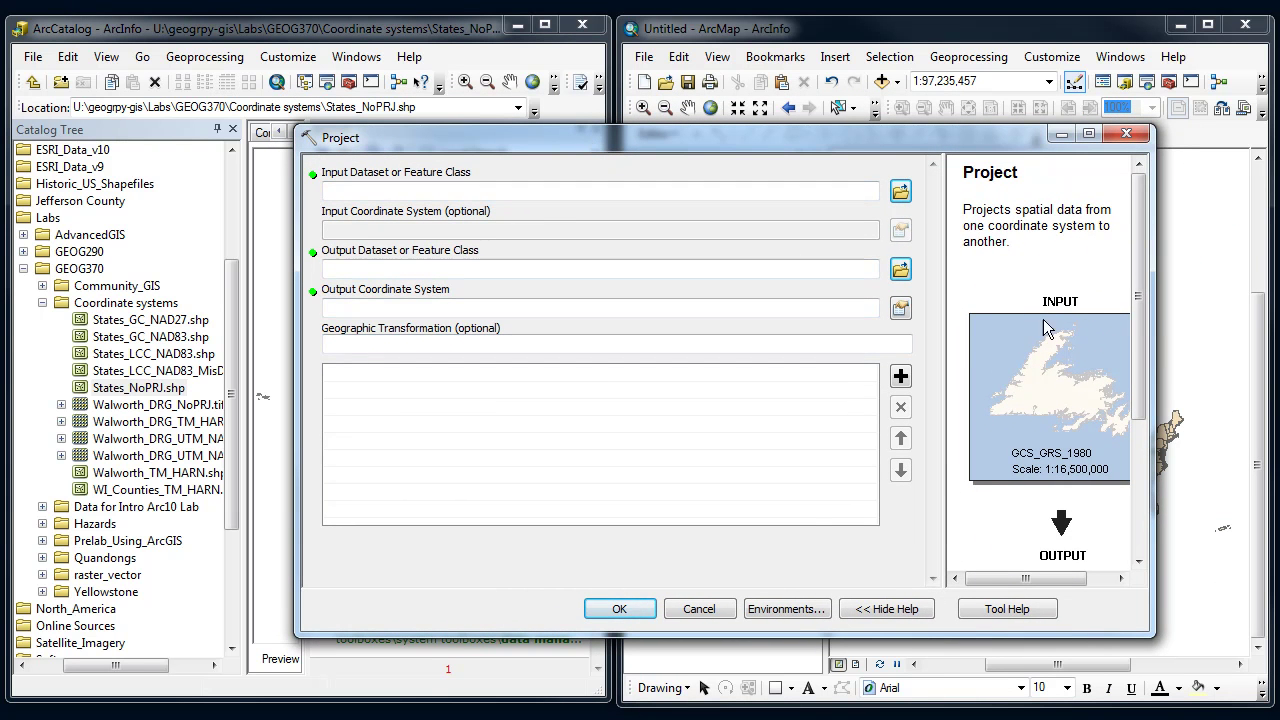
{"action": "left_click_drag", "start_coordinate": [1155, 365], "coordinate": [1195, 365]}
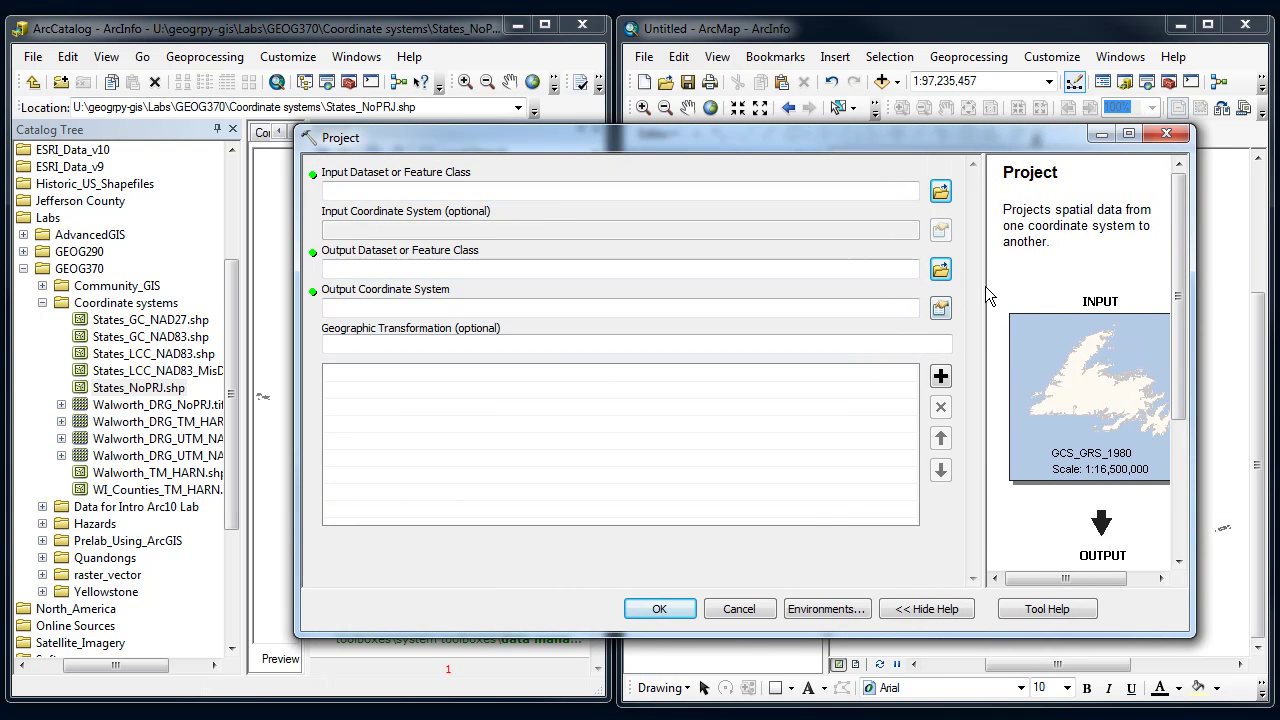
{"action": "left_click_drag", "start_coordinate": [985, 286], "coordinate": [877, 284]}
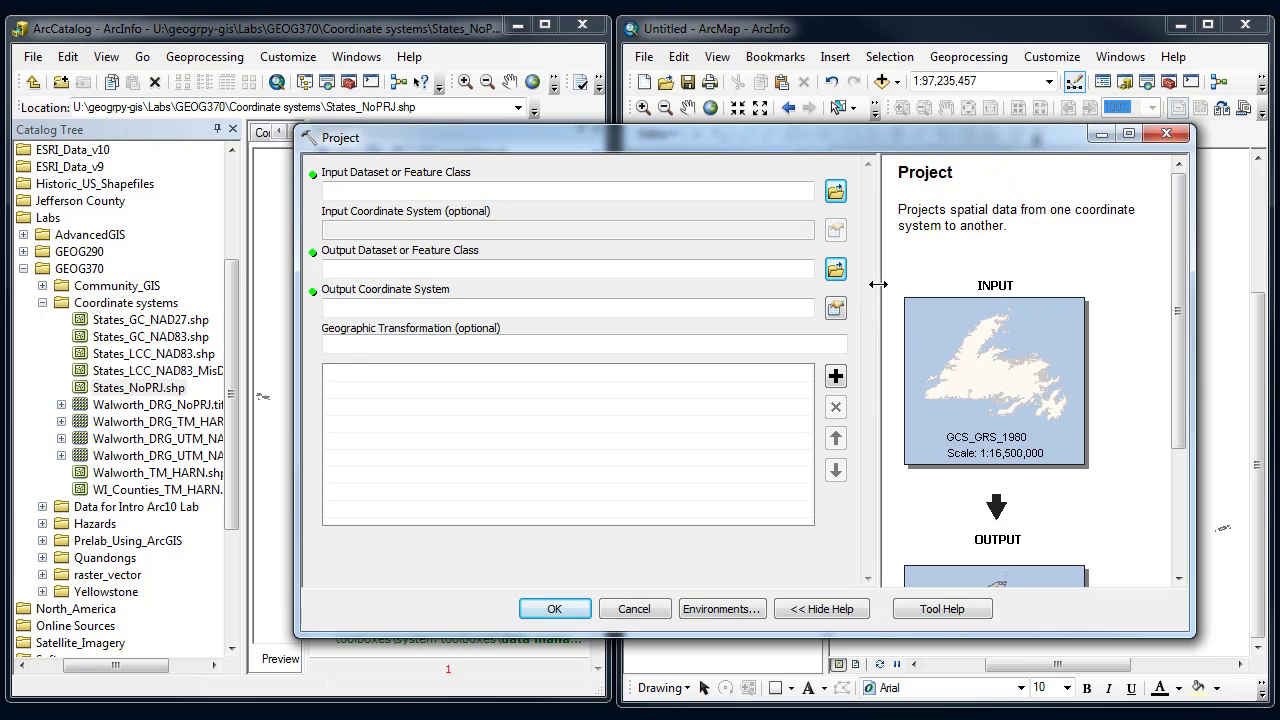
{"action": "left_click", "coordinate": [459, 192]}
{"action": "left_click", "coordinate": [482, 231]}
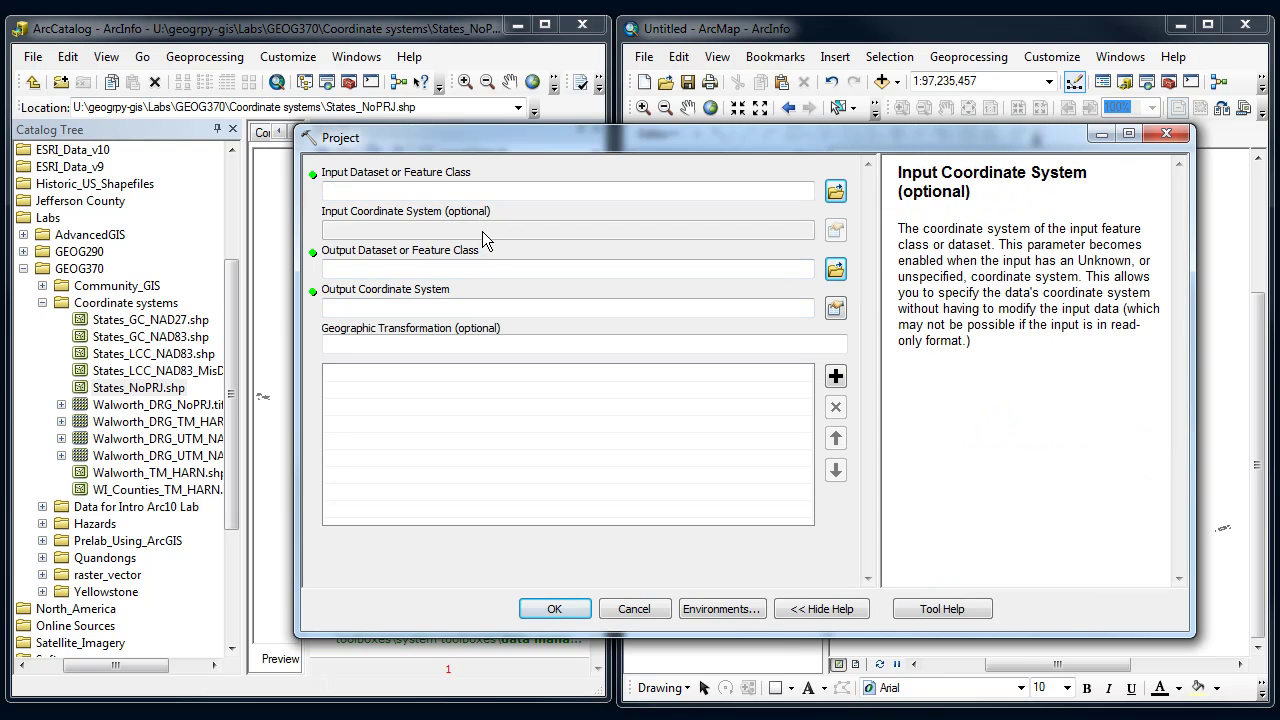
{"action": "left_click", "coordinate": [490, 268]}
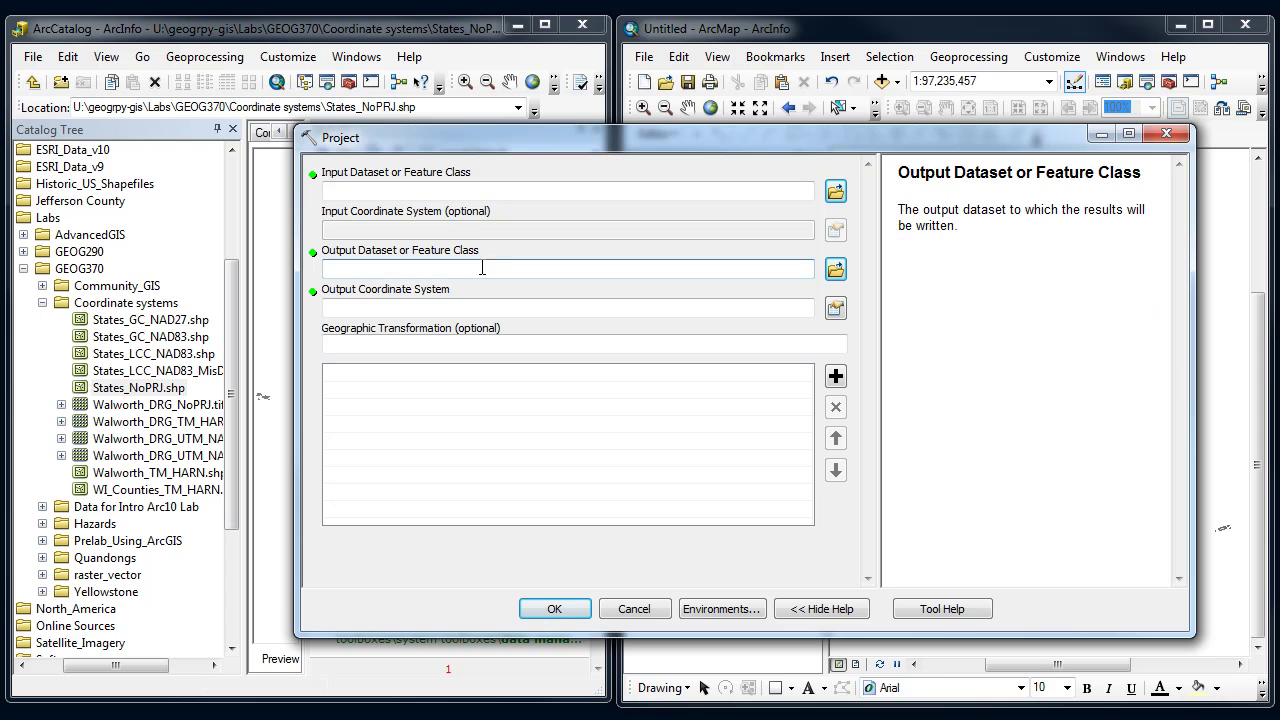
{"action": "left_click", "coordinate": [753, 308]}
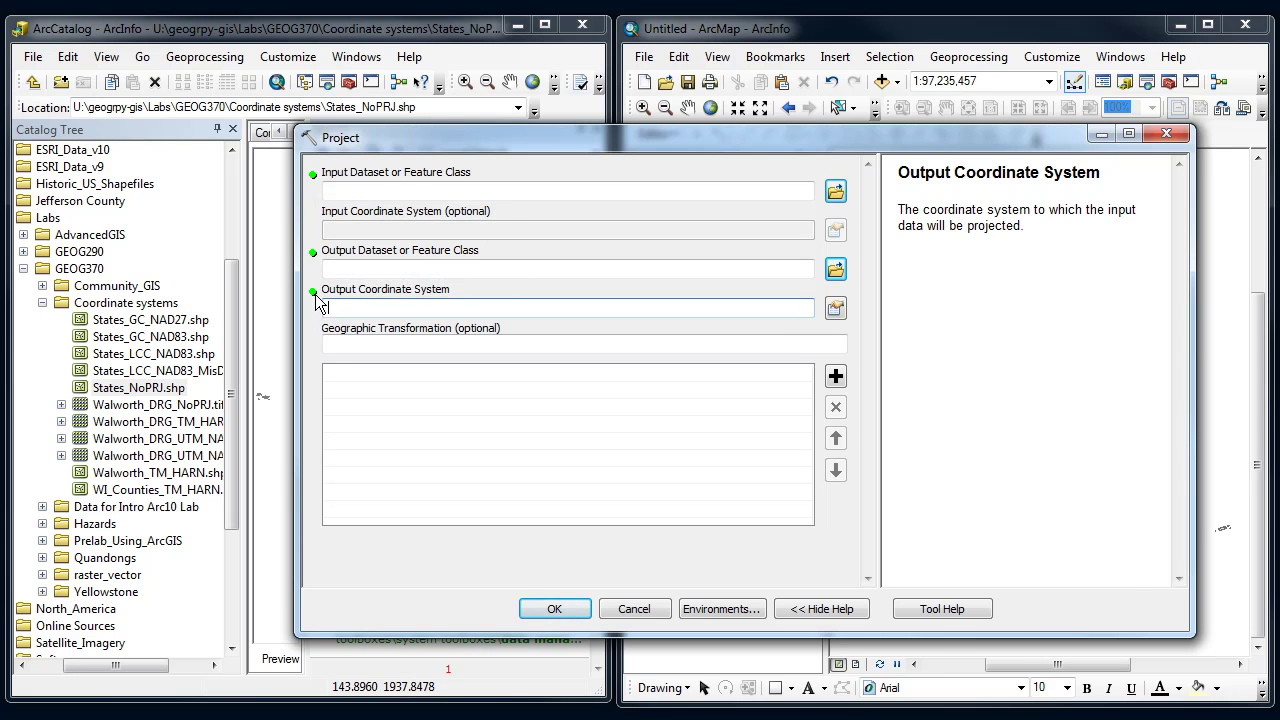
{"action": "left_click_drag", "start_coordinate": [379, 144], "coordinate": [407, 128]}
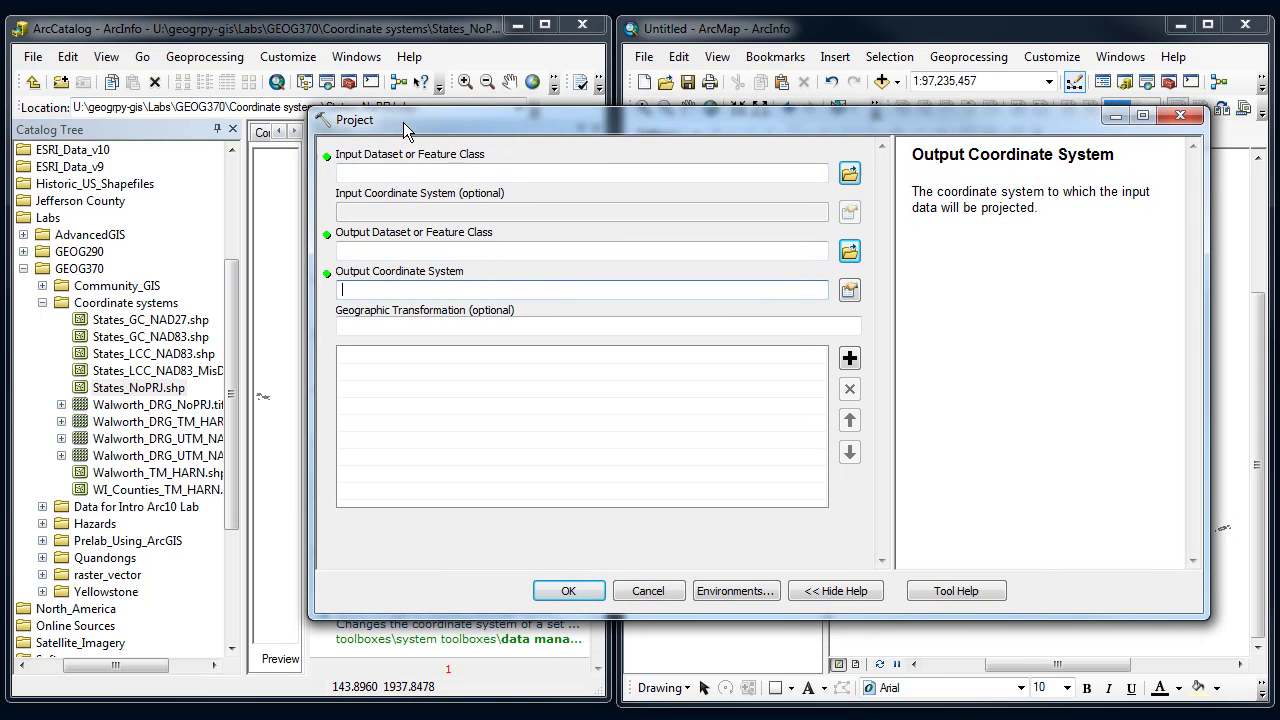
{"action": "left_click", "coordinate": [116, 392]}
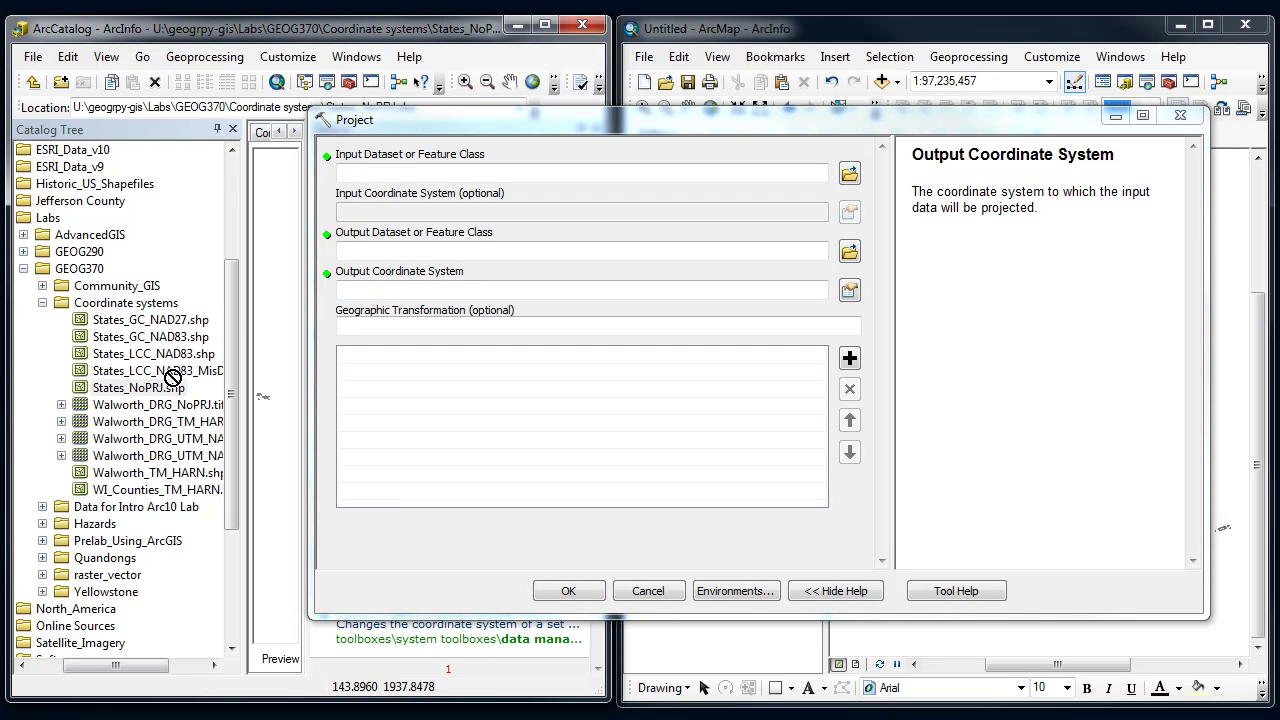
Set States_NoPRJ.shp as the input dataset and rename the output to States_New_LCC.shp
{"action": "left_click_drag", "start_coordinate": [168, 384], "coordinate": [390, 173]}
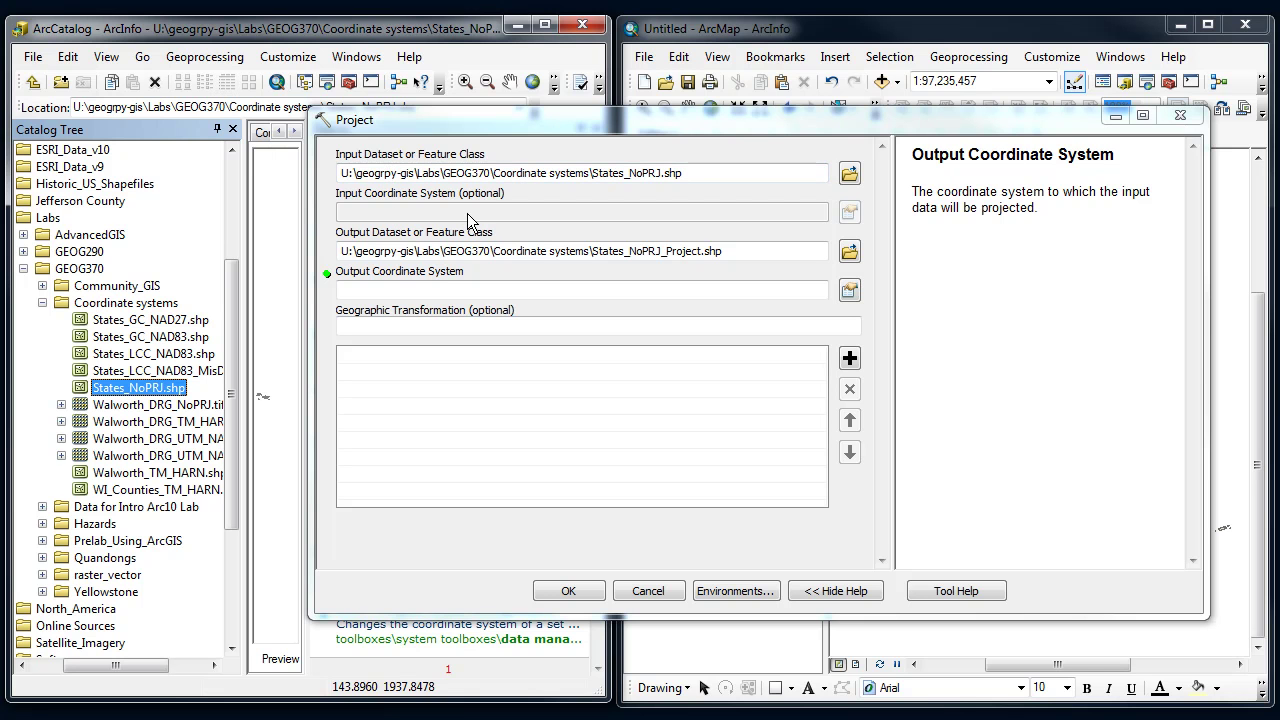
{"action": "left_click", "coordinate": [503, 289]}
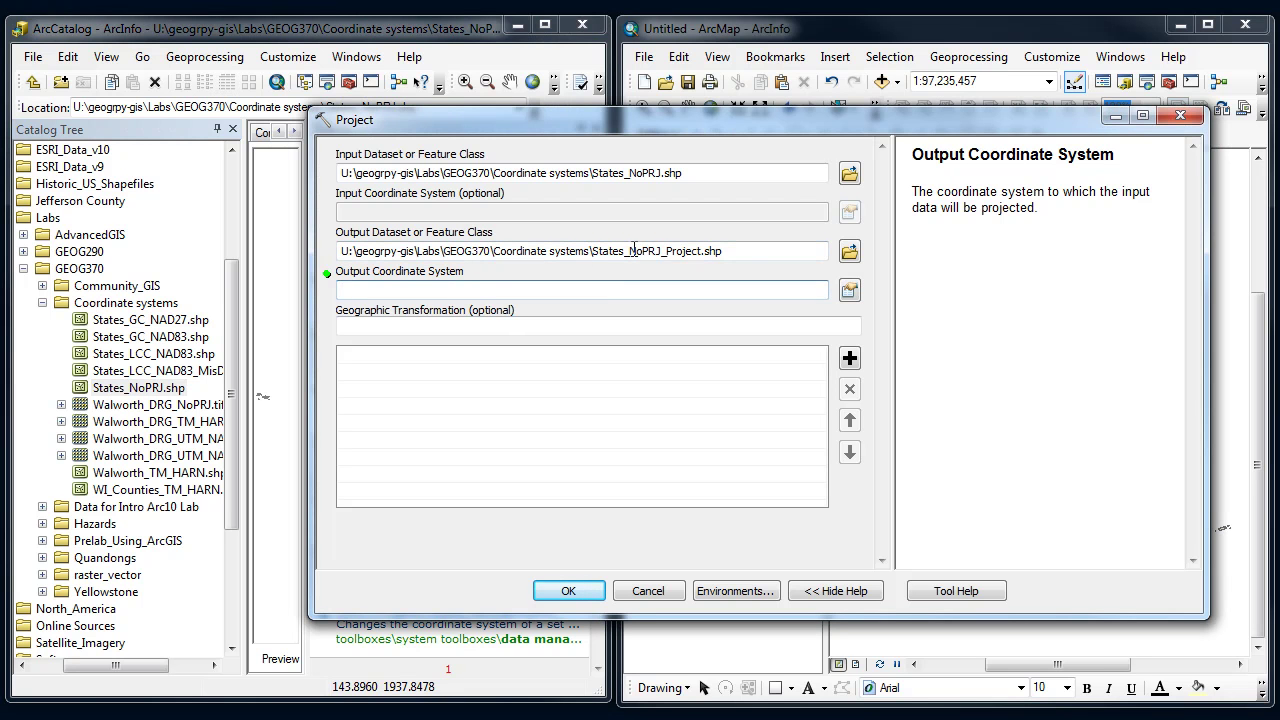
{"action": "left_click_drag", "start_coordinate": [630, 250], "coordinate": [702, 250]}
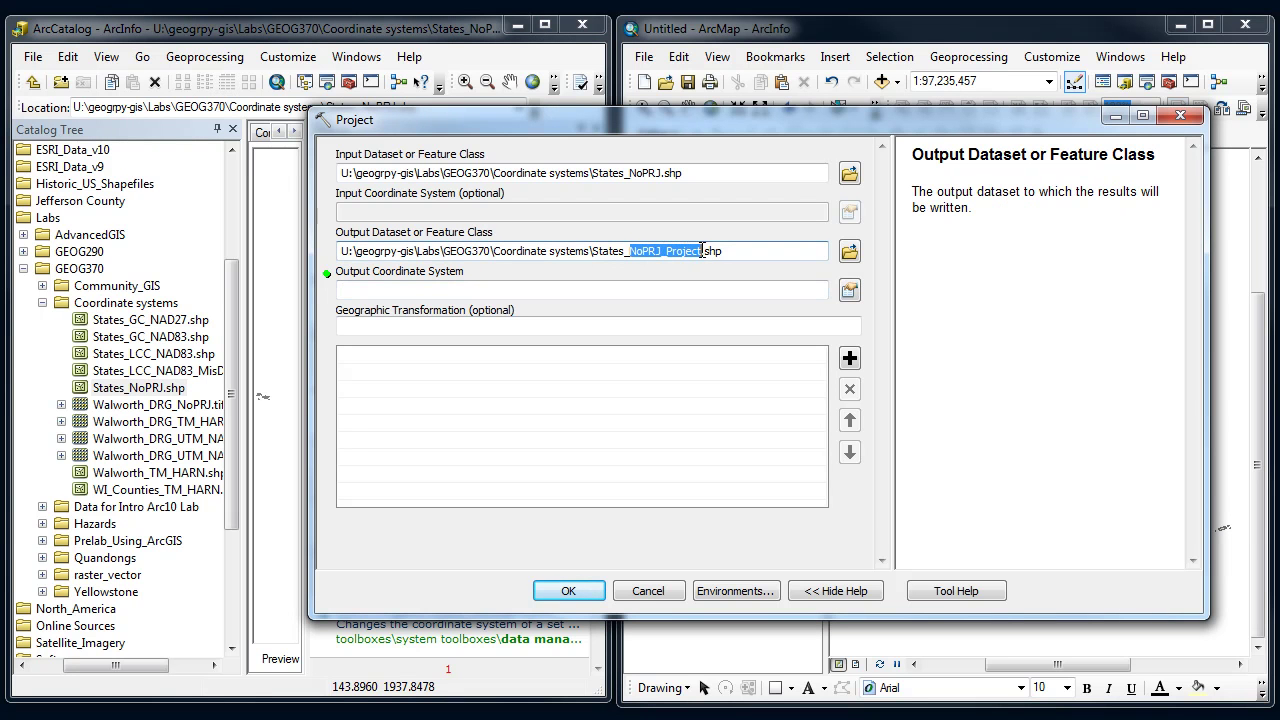
{"action": "type", "text": "New_LCC"}
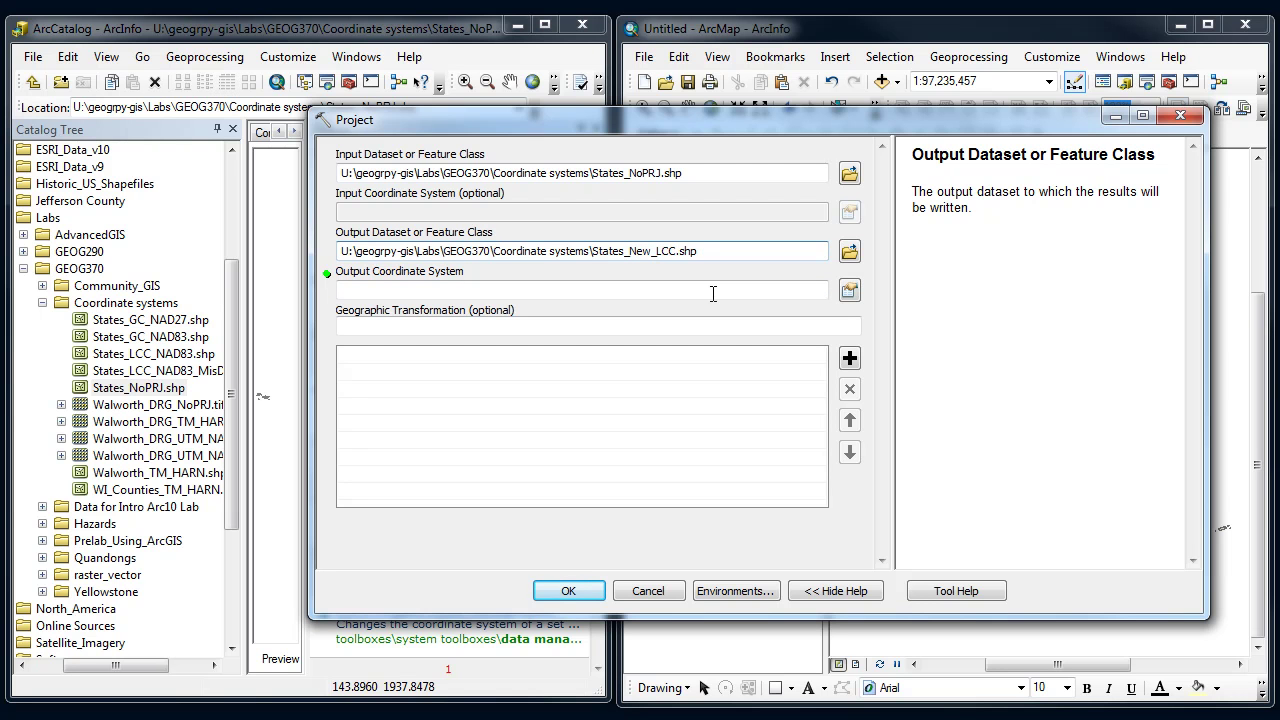
Set the output coordinate system to Projected > Continental > North America > USA Contiguous Lambert Conformal Conic
{"action": "left_click", "coordinate": [610, 289]}
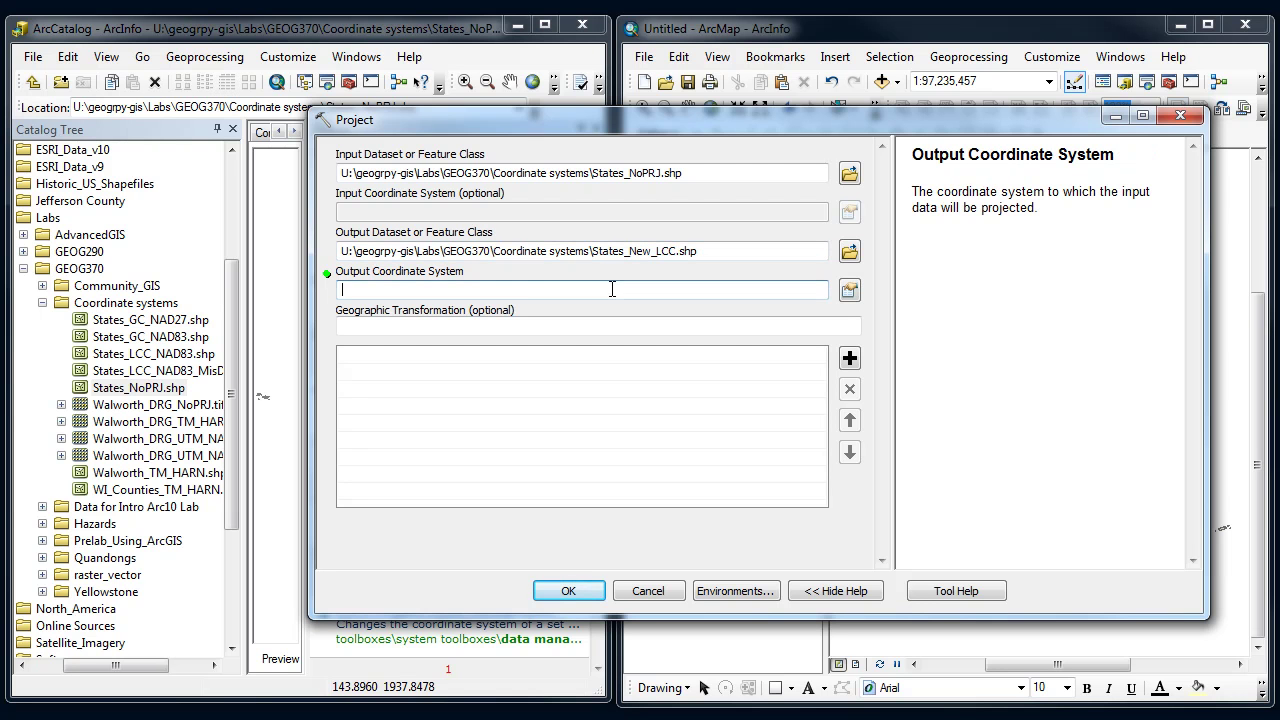
{"action": "left_click", "coordinate": [849, 290]}
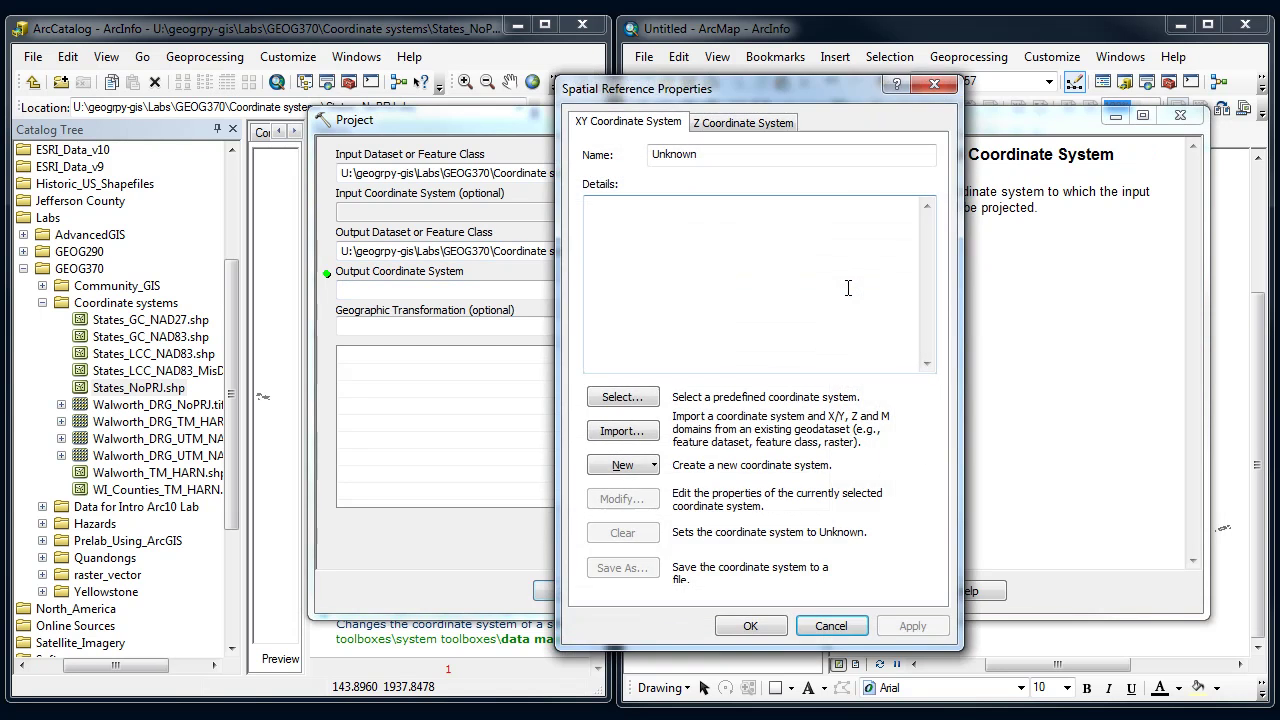
{"action": "left_click", "coordinate": [640, 396]}
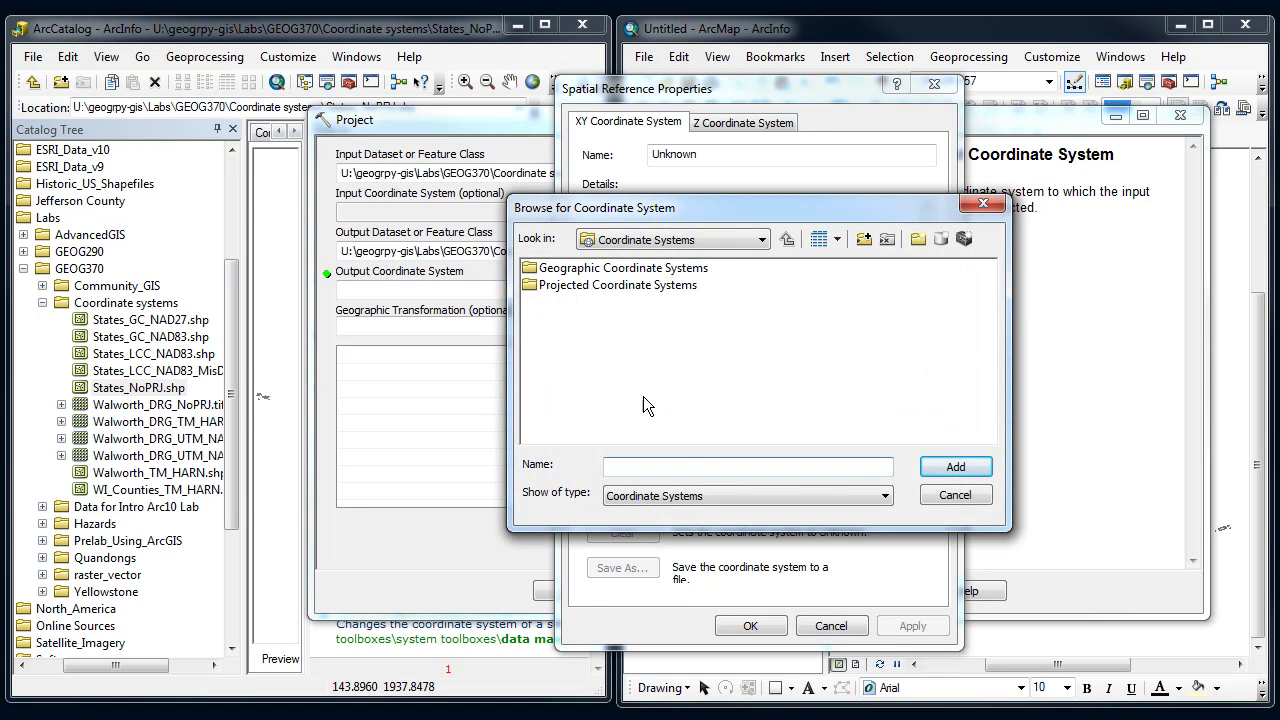
{"action": "double_click", "coordinate": [628, 286]}
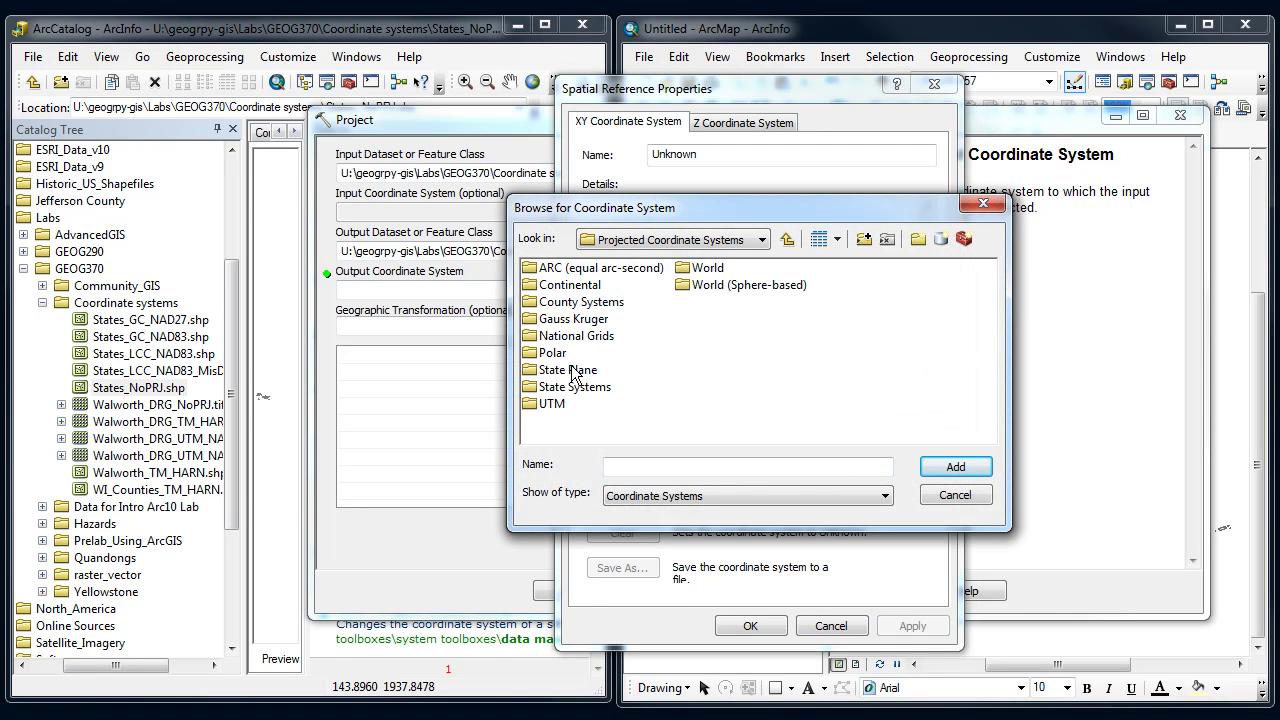
{"action": "double_click", "coordinate": [566, 286]}
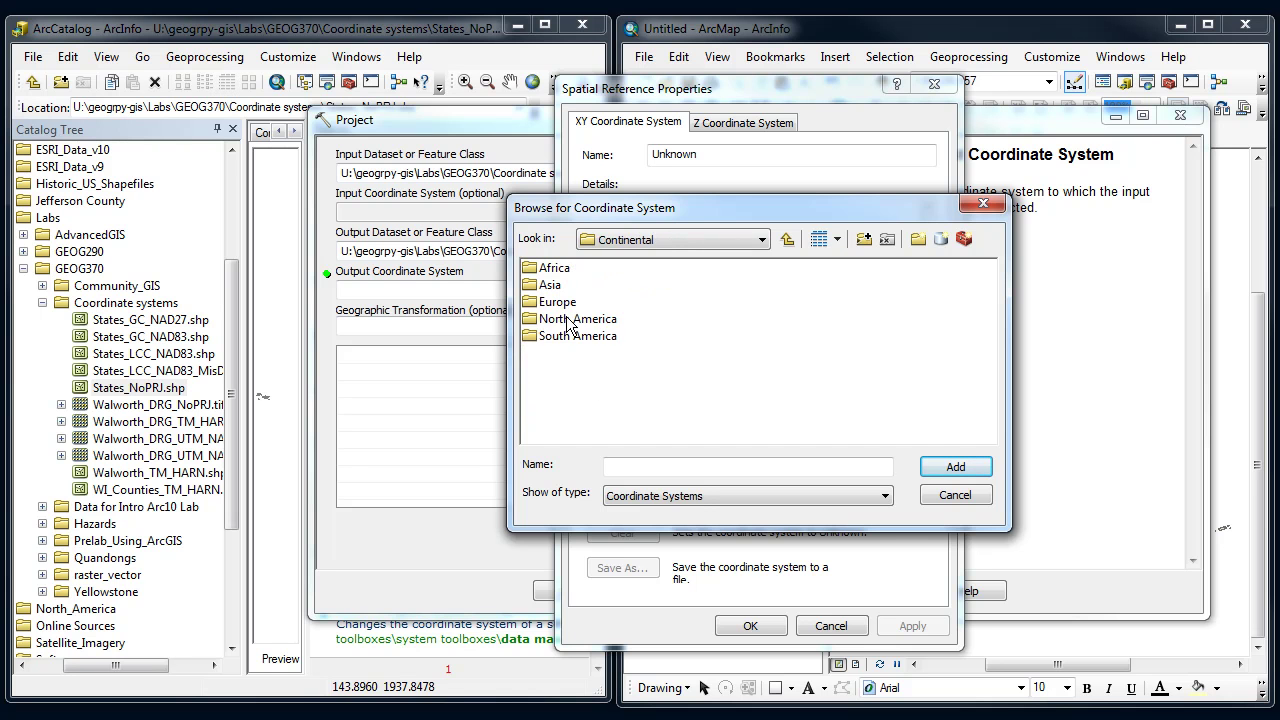
{"action": "double_click", "coordinate": [568, 319]}
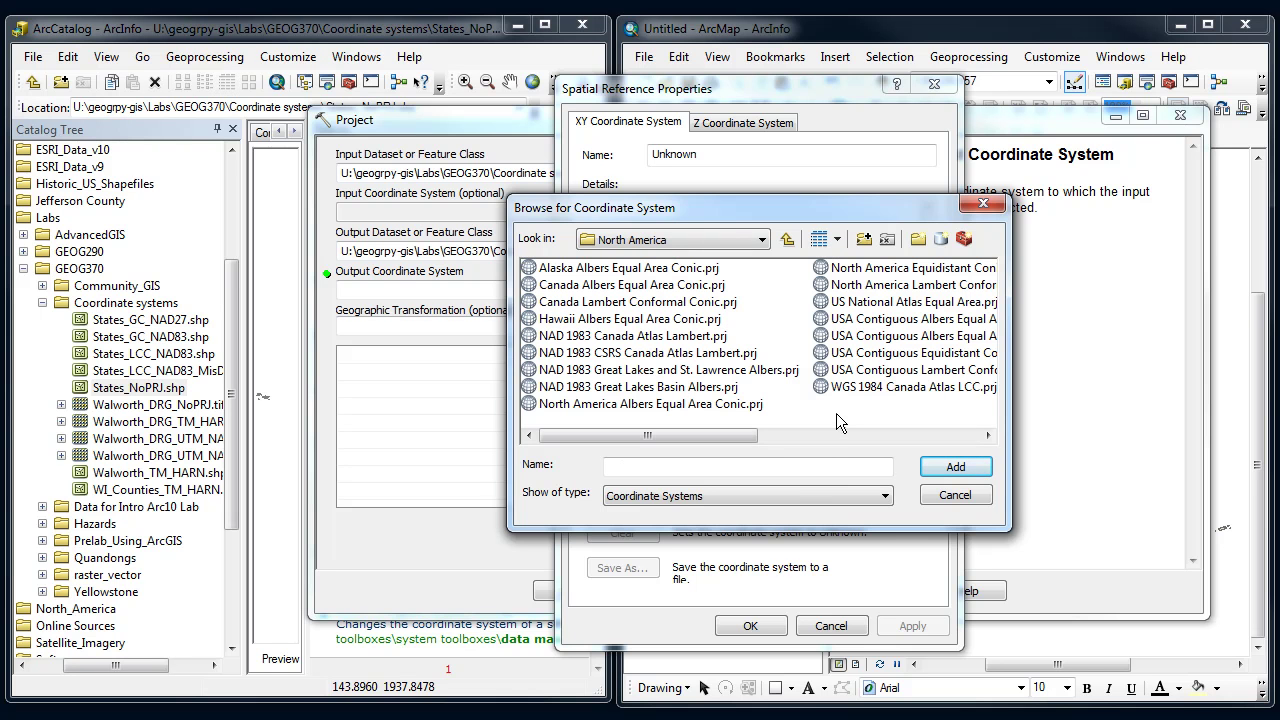
{"action": "left_click", "coordinate": [875, 370]}
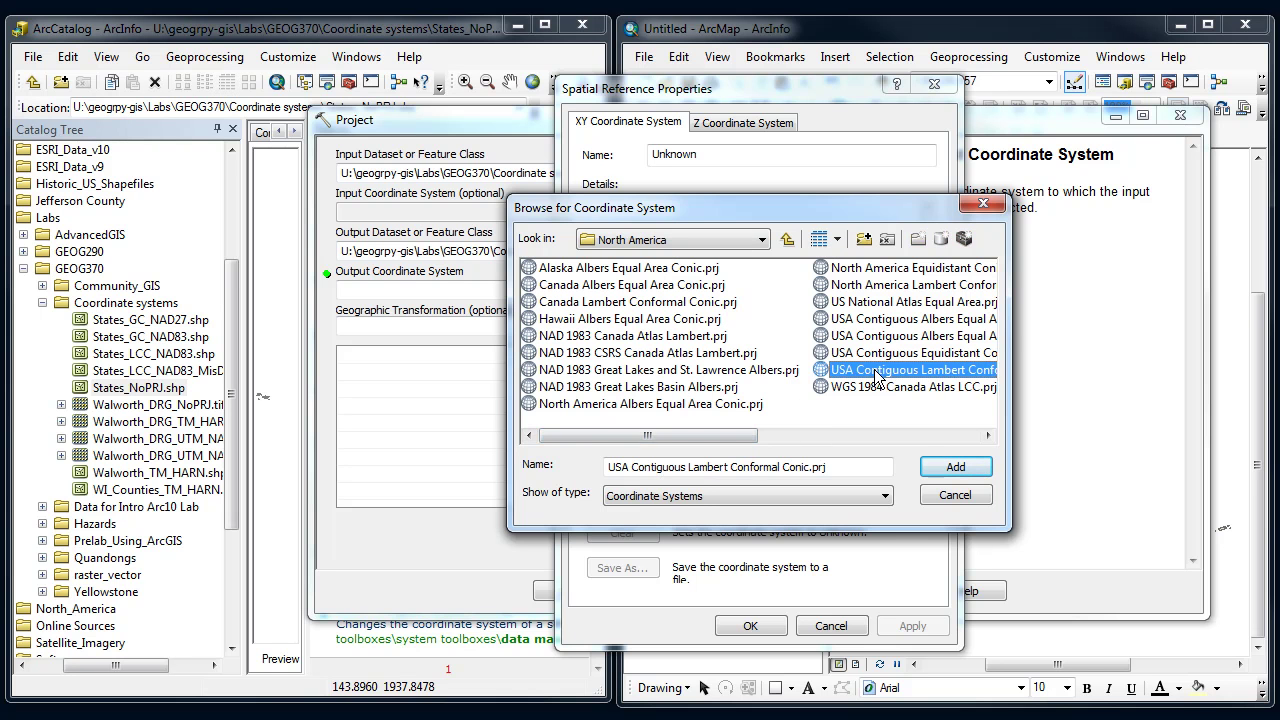
{"action": "left_click", "coordinate": [955, 467]}
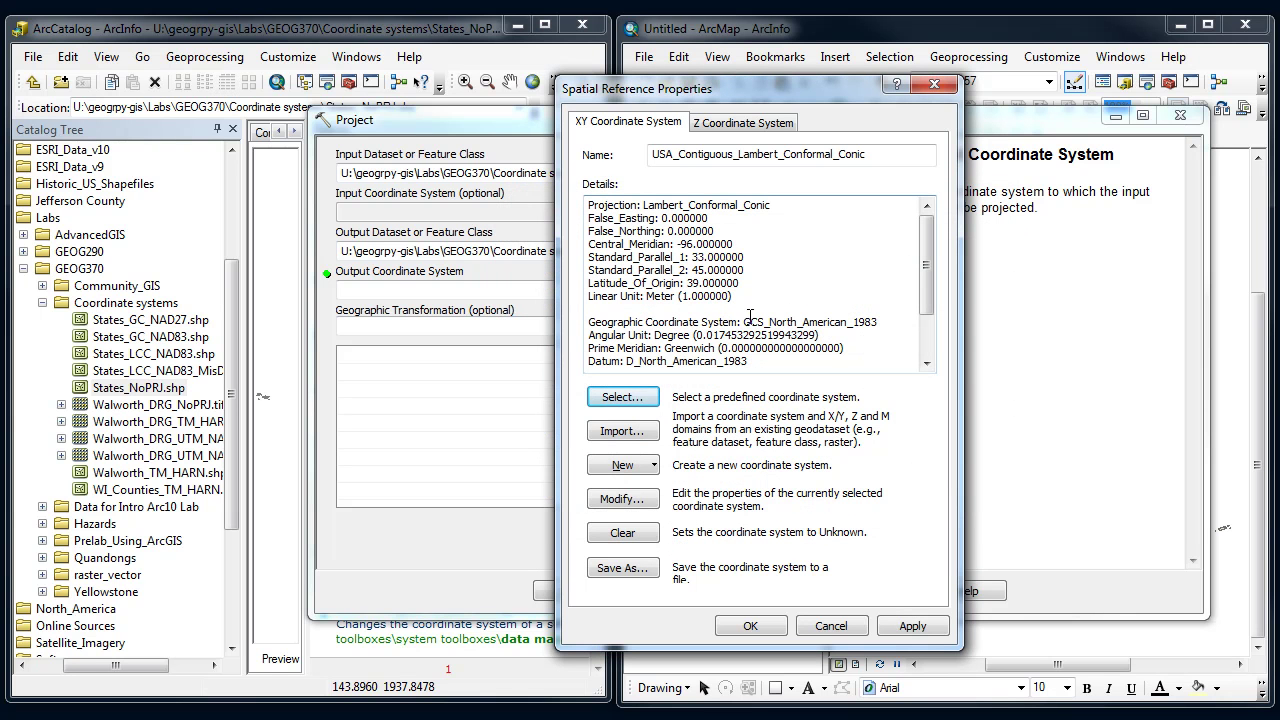
{"action": "left_click_drag", "start_coordinate": [743, 321], "coordinate": [873, 316]}
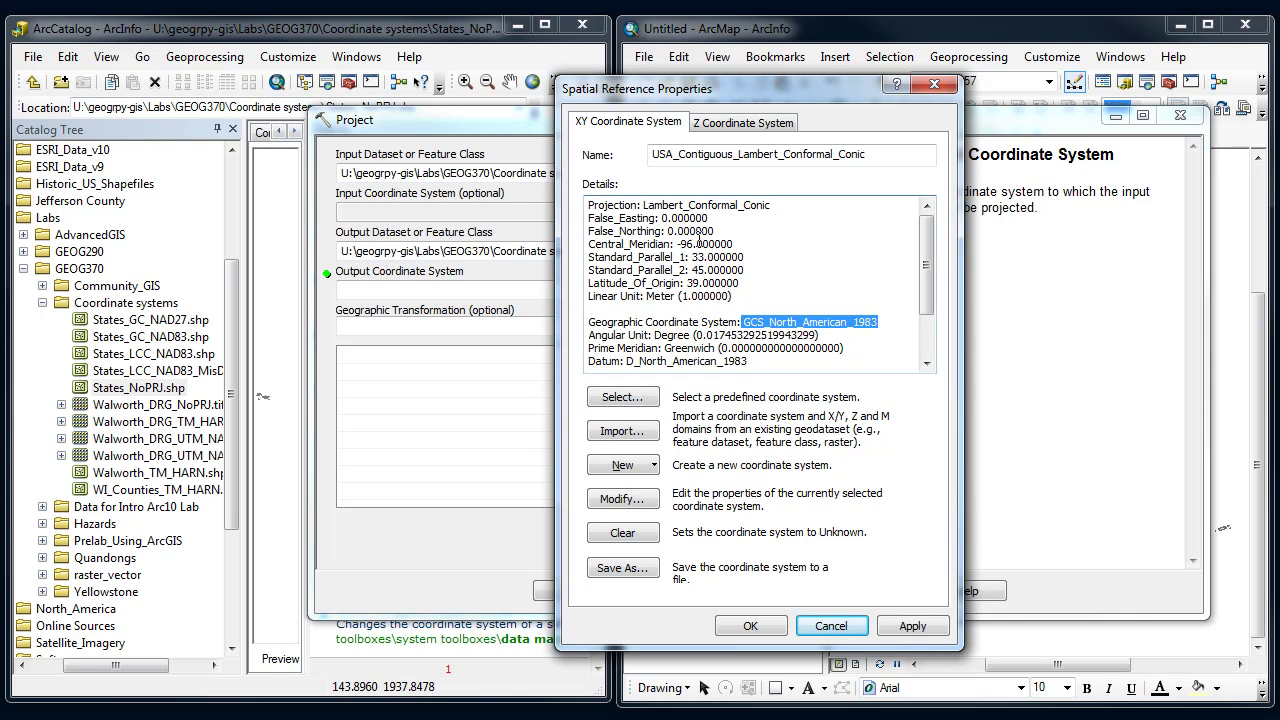
{"action": "left_click_drag", "start_coordinate": [644, 205], "coordinate": [739, 207]}
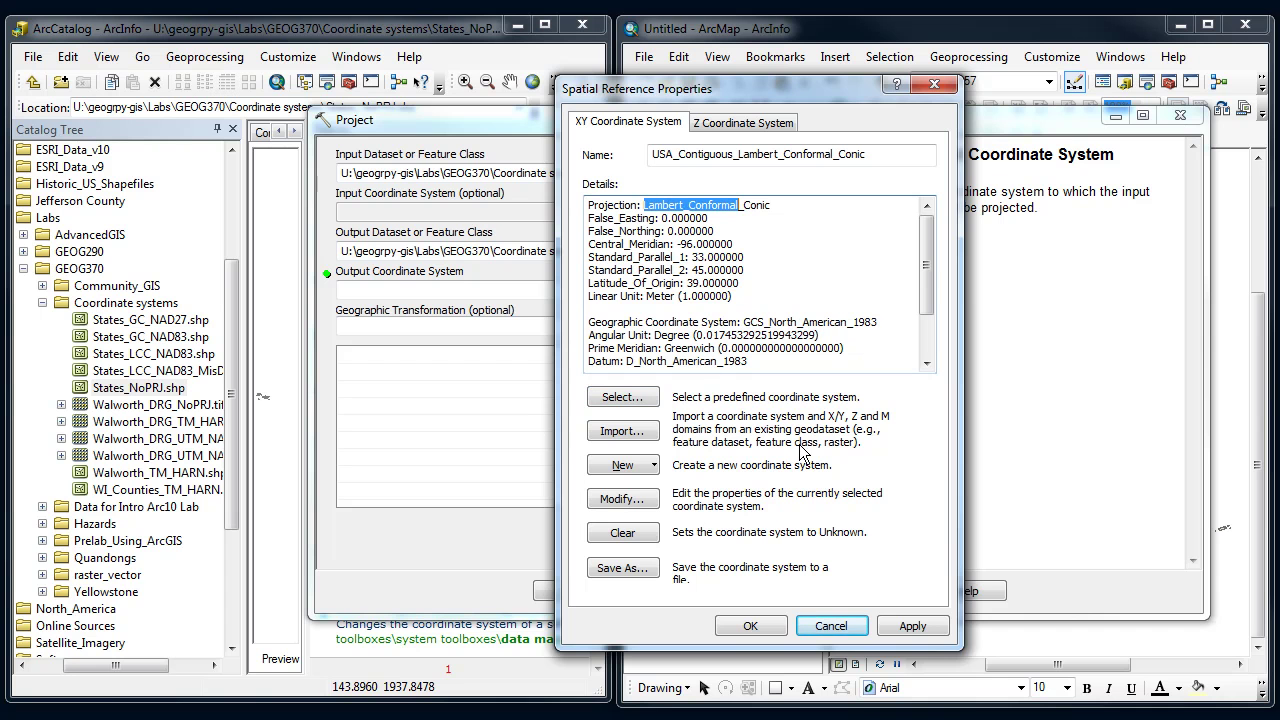
{"action": "left_click", "coordinate": [763, 622]}
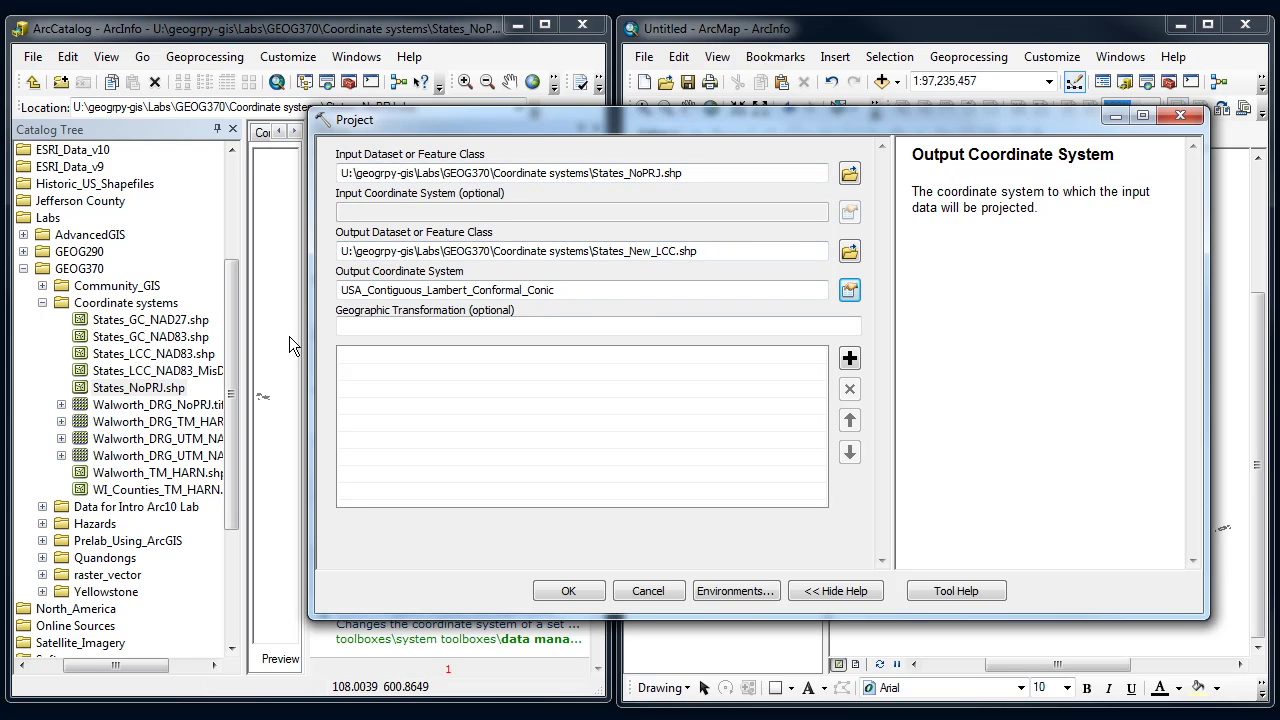
Leave the geographic transformation blank and run Project to create States_New_LCC.shp
{"action": "left_click_drag", "start_coordinate": [432, 128], "coordinate": [406, 130]}
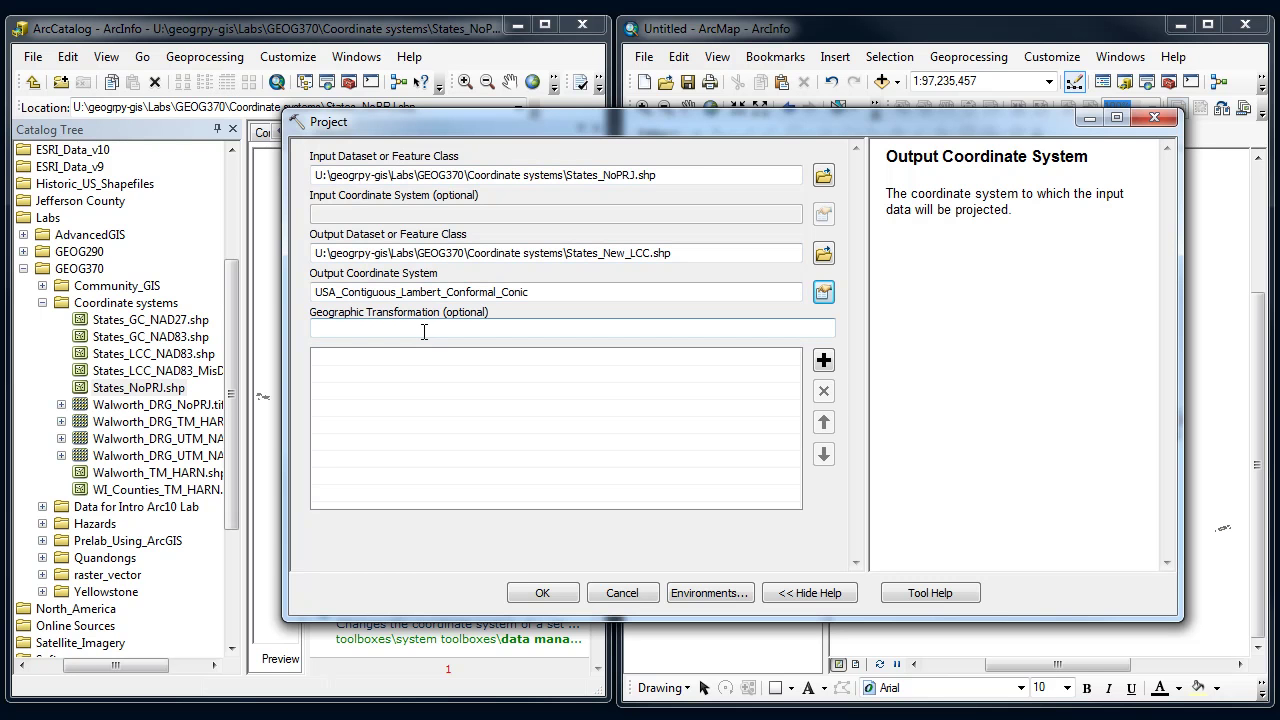
{"action": "left_click", "coordinate": [320, 313]}
{"action": "left_click", "coordinate": [393, 328]}
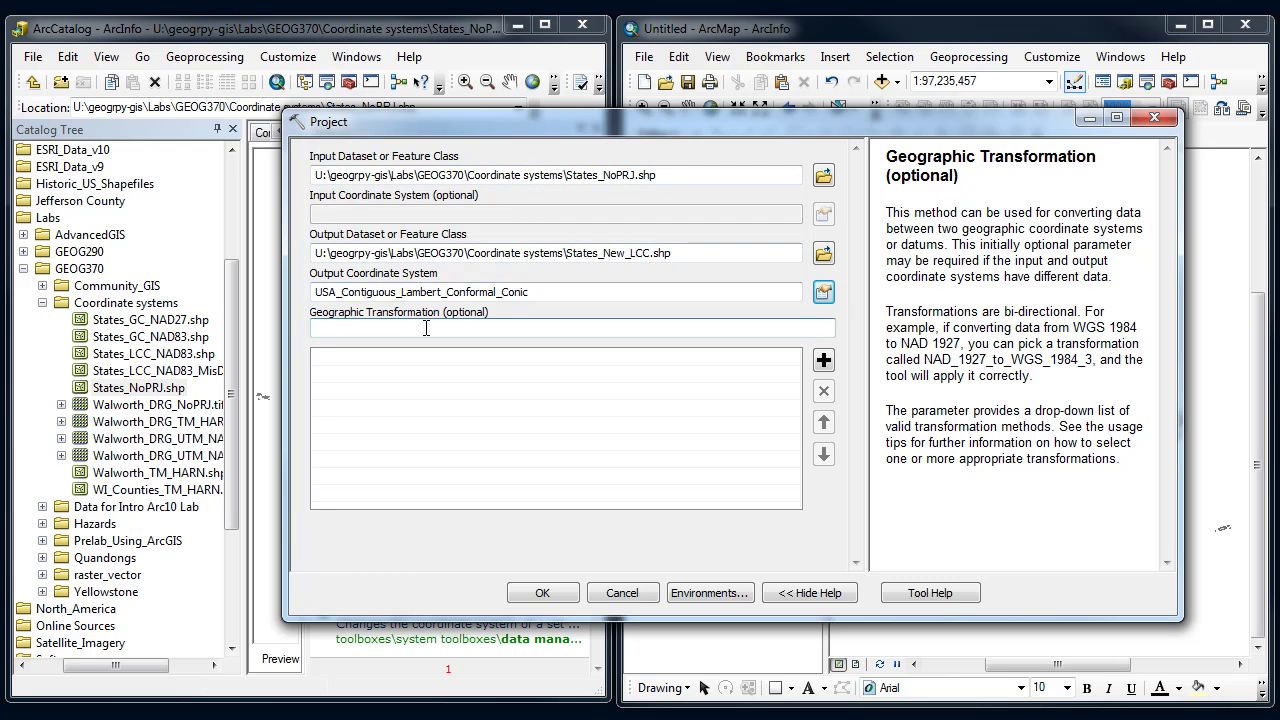
{"action": "left_click", "coordinate": [422, 328]}
{"action": "left_click", "coordinate": [542, 593]}
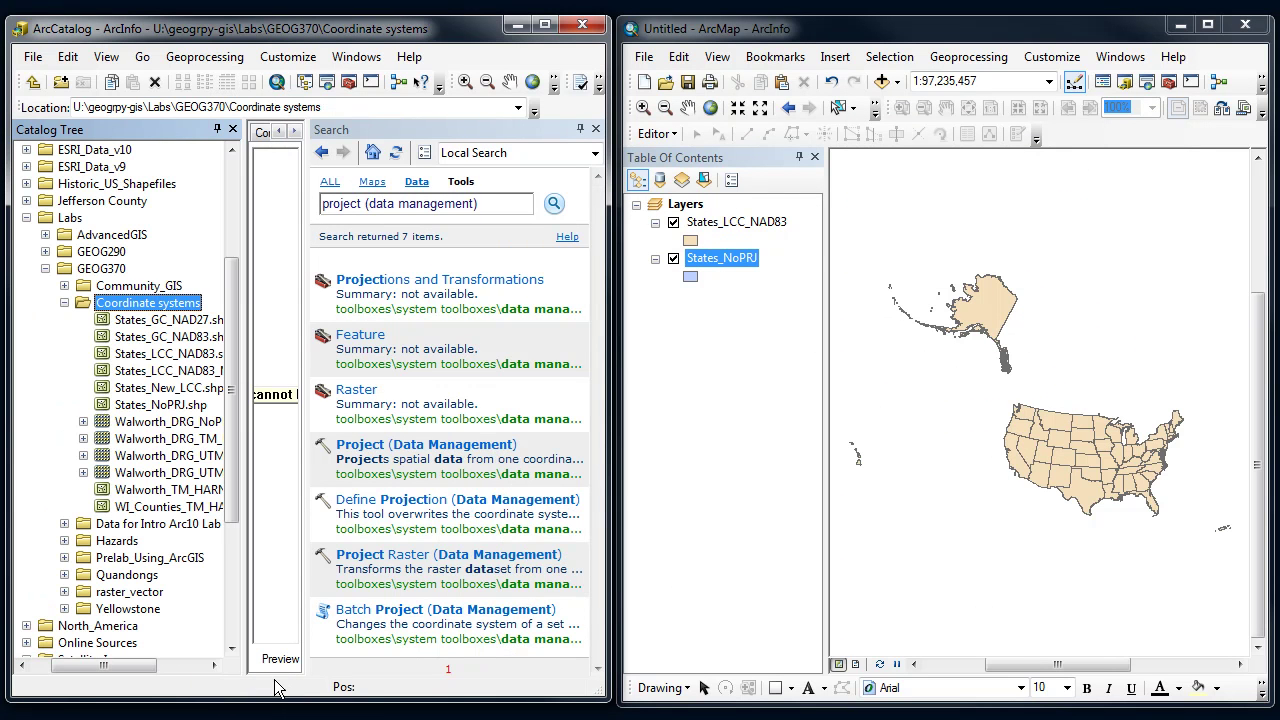
Close the search window and preview States_New_LCC.shp drawn in Lambert Conformal Conic
{"action": "mouse_move", "coordinate": [150, 390]}
{"action": "left_mouse_down"}
{"action": "mouse_move", "coordinate": [135, 396]}
{"action": "mouse_move", "coordinate": [147, 398]}
{"action": "left_mouse_up"}
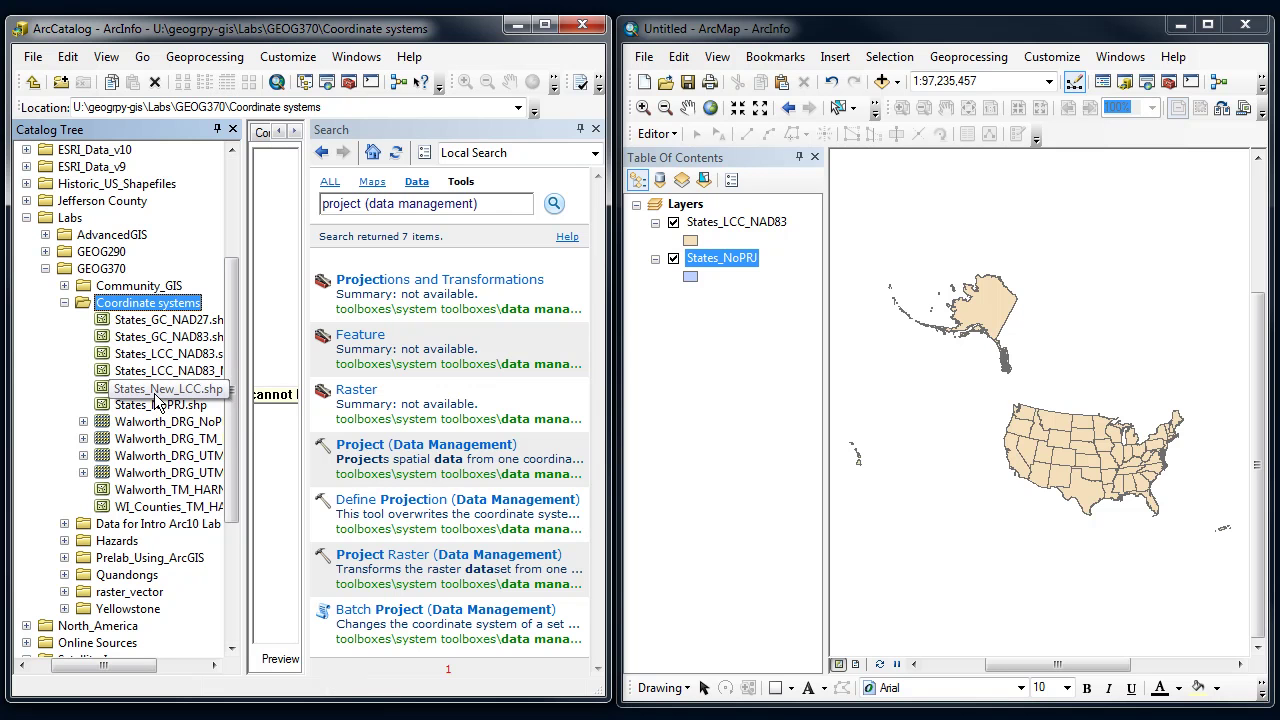
{"action": "left_click", "coordinate": [595, 129]}
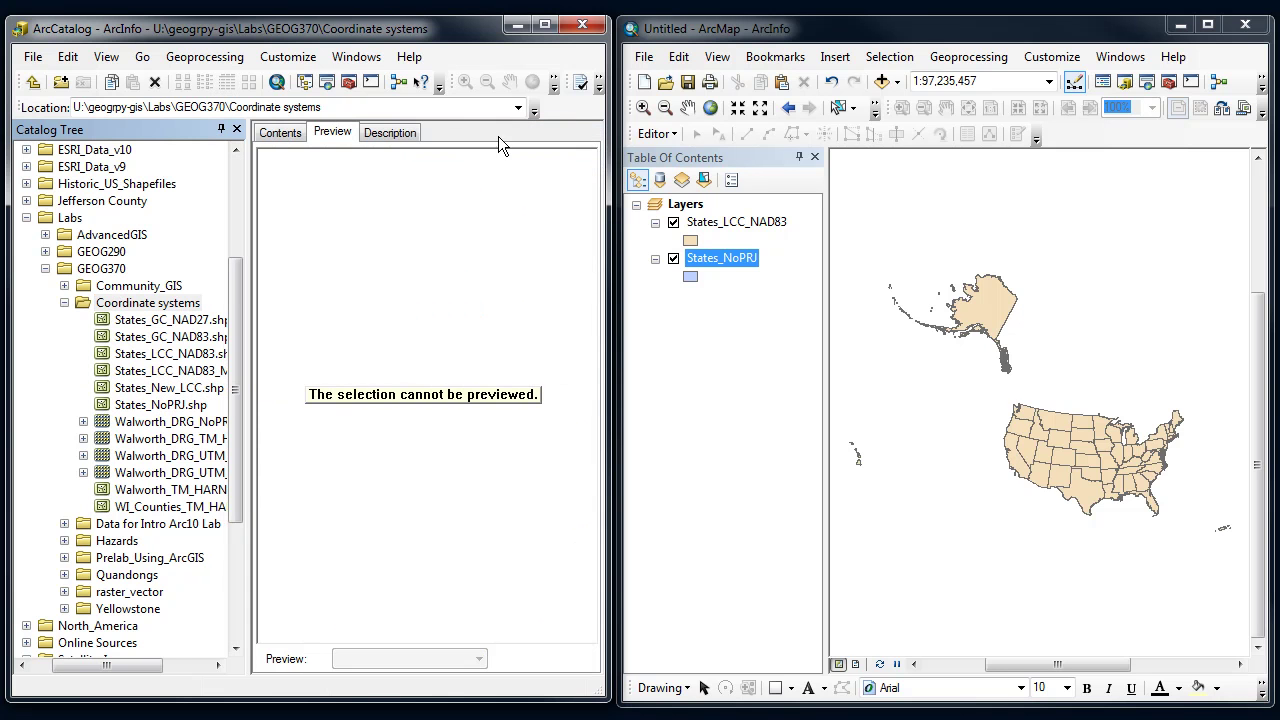
{"action": "left_click", "coordinate": [176, 390]}
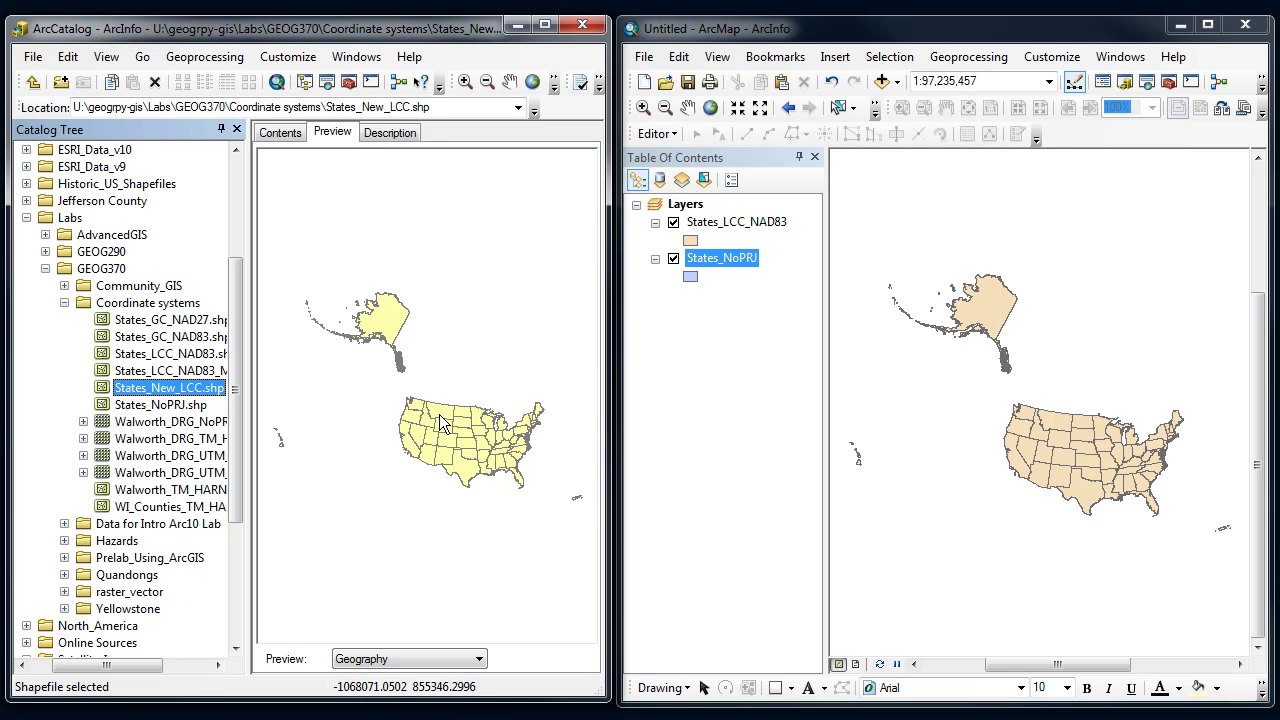
Add States_New_LCC.shp to the ArcMap table of contents and switch off States_NoPRJ
{"action": "left_click_drag", "start_coordinate": [173, 395], "coordinate": [688, 360]}
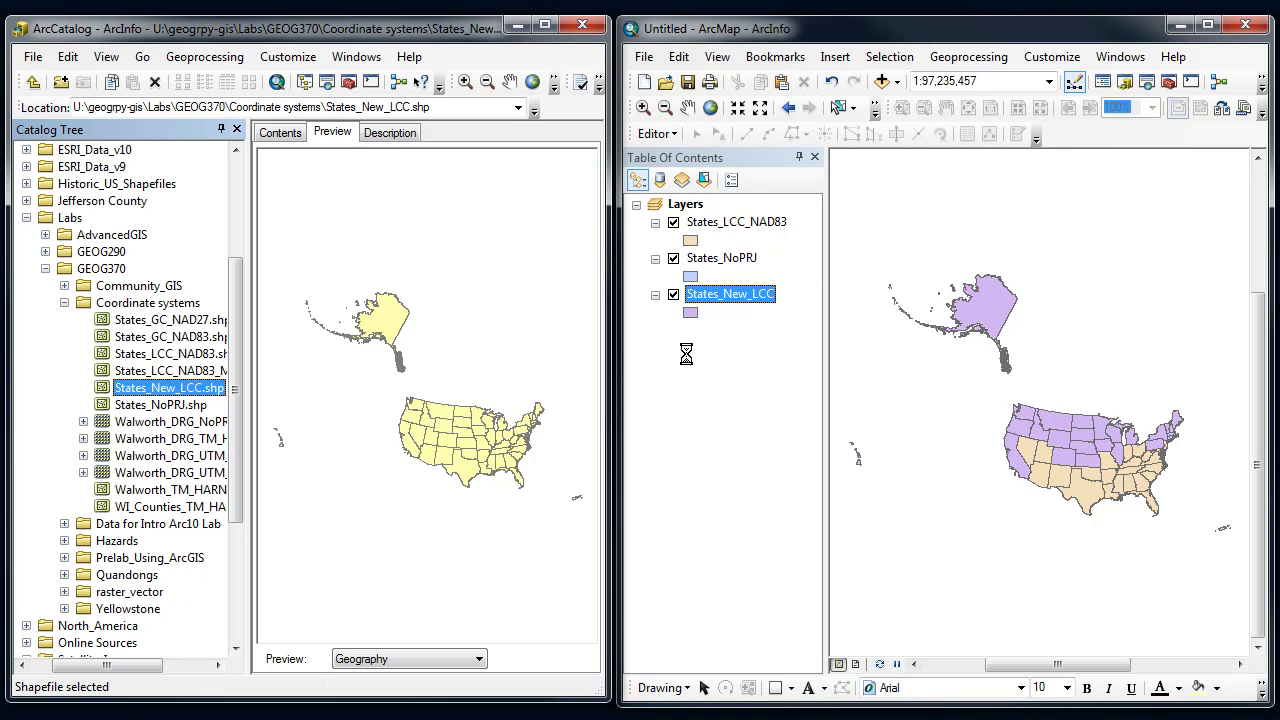
{"action": "left_click", "coordinate": [690, 258], "text": "ctrl"}
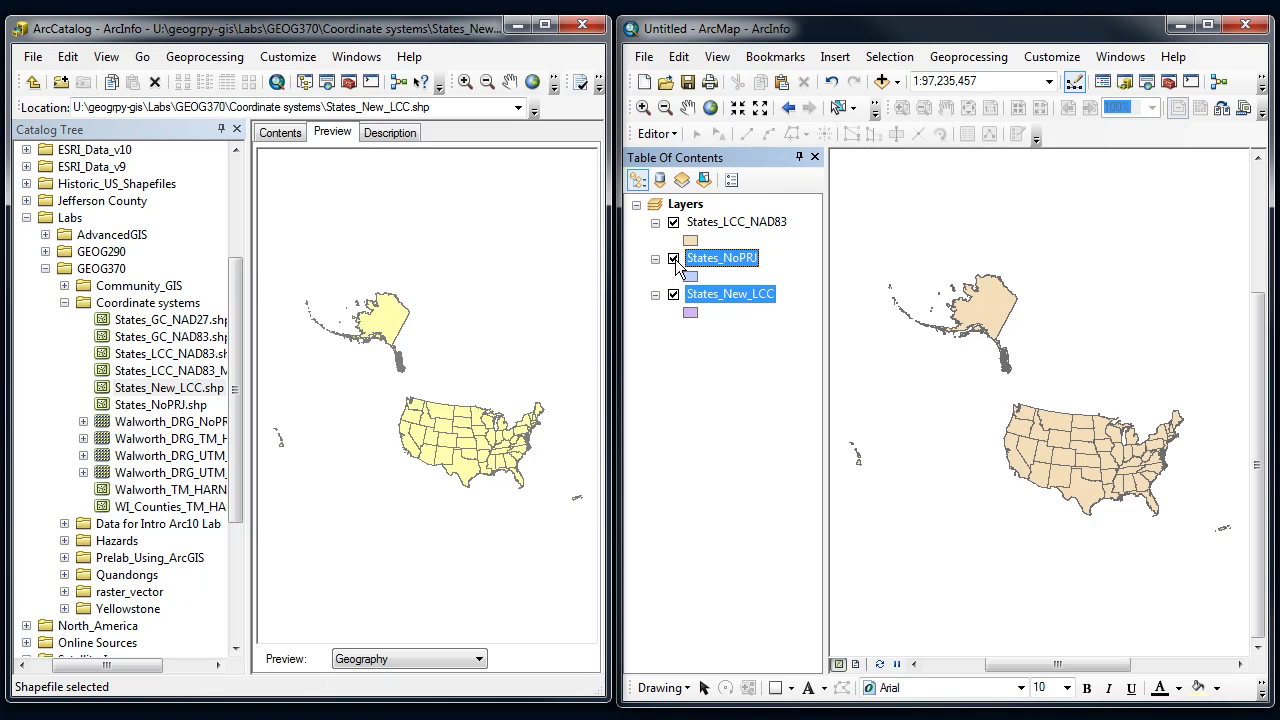
{"action": "left_click", "coordinate": [674, 259]}
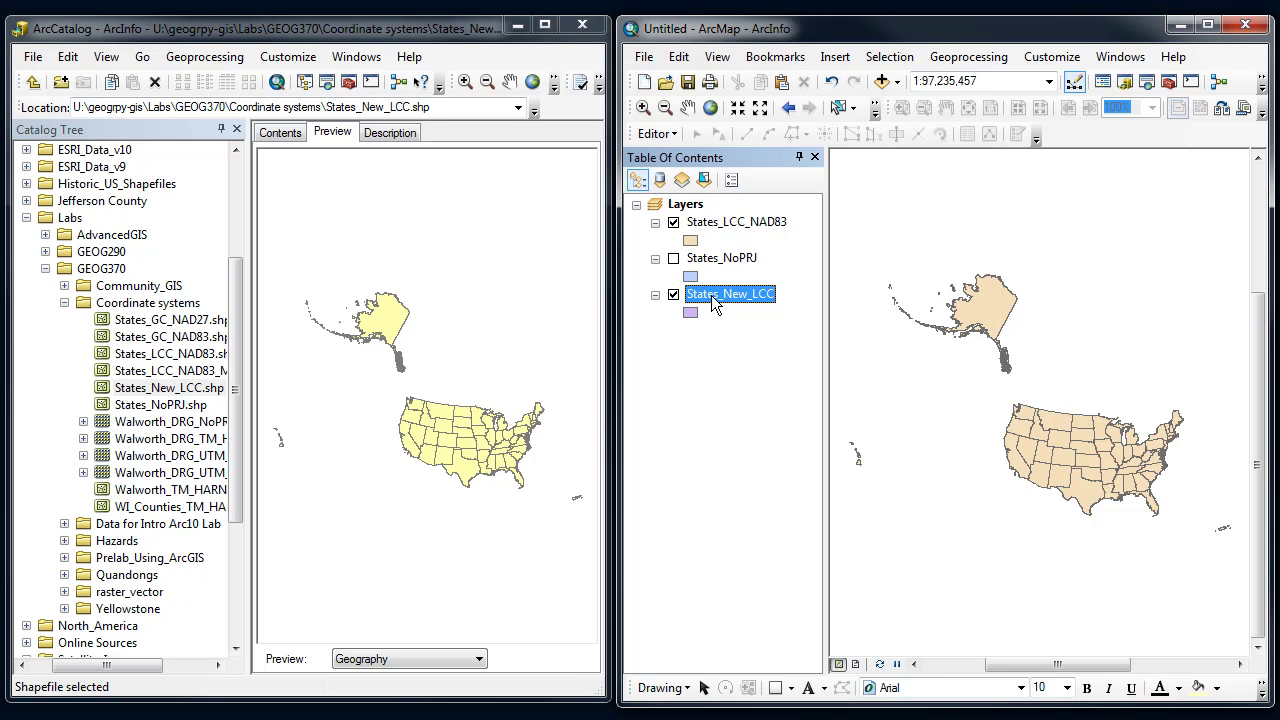
Toggle States_LCC_NAD83 off and on twice to confirm the new layer aligns beneath it
{"action": "left_click", "coordinate": [674, 223]}
{"action": "left_click", "coordinate": [674, 223]}
{"action": "left_click", "coordinate": [674, 223]}
{"action": "left_click", "coordinate": [674, 223]}
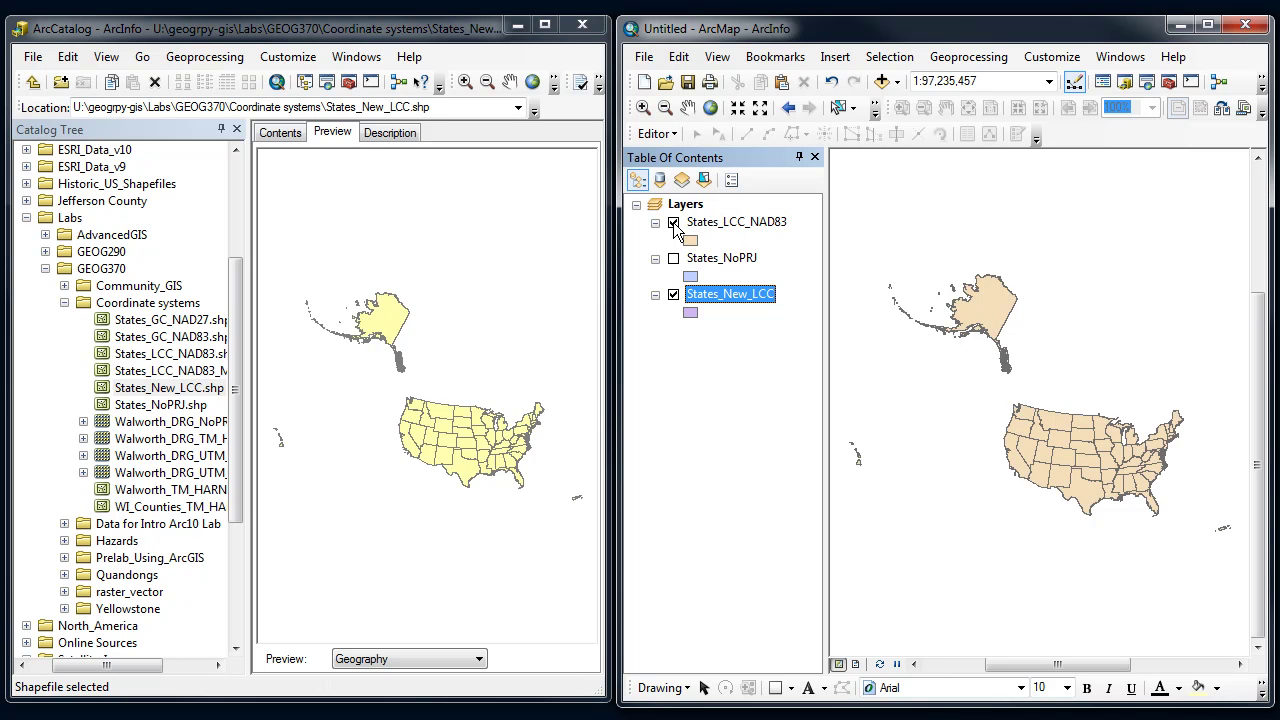